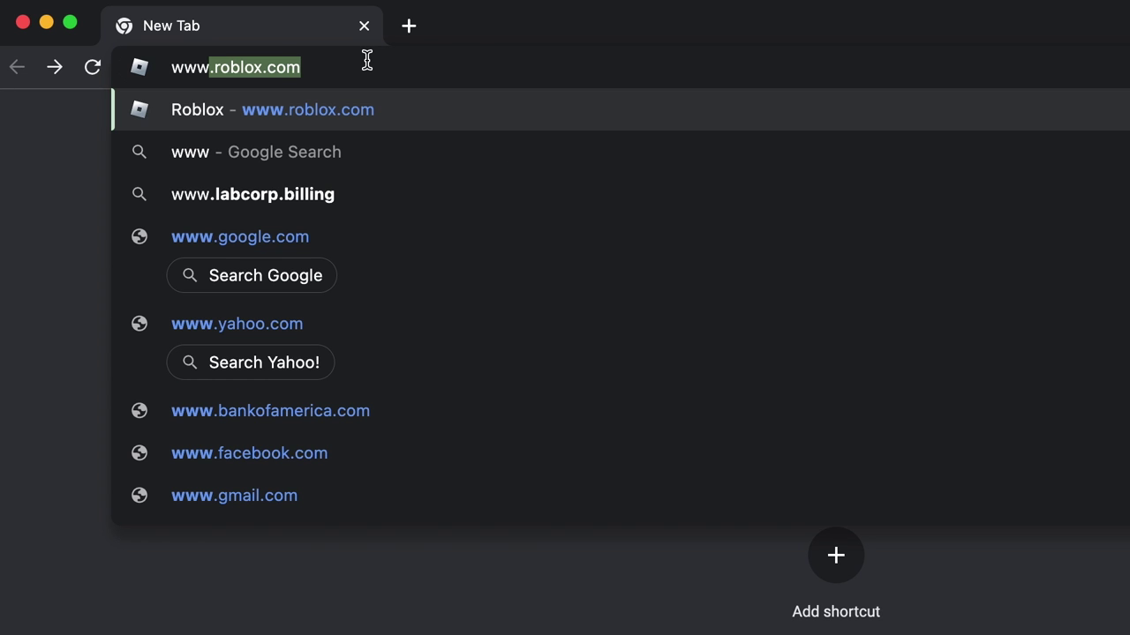
Sign up for a Roblox account with a January birthday, a username and a password
{"action": "type", "text": ".roblo"}
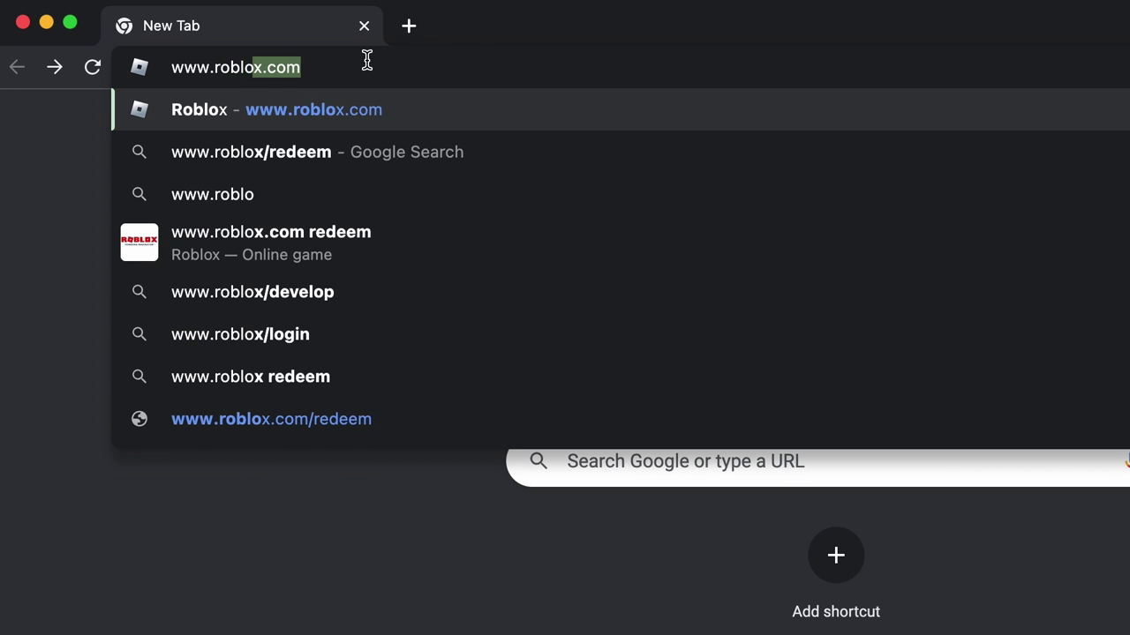
{"action": "type", "text": "x.com"}
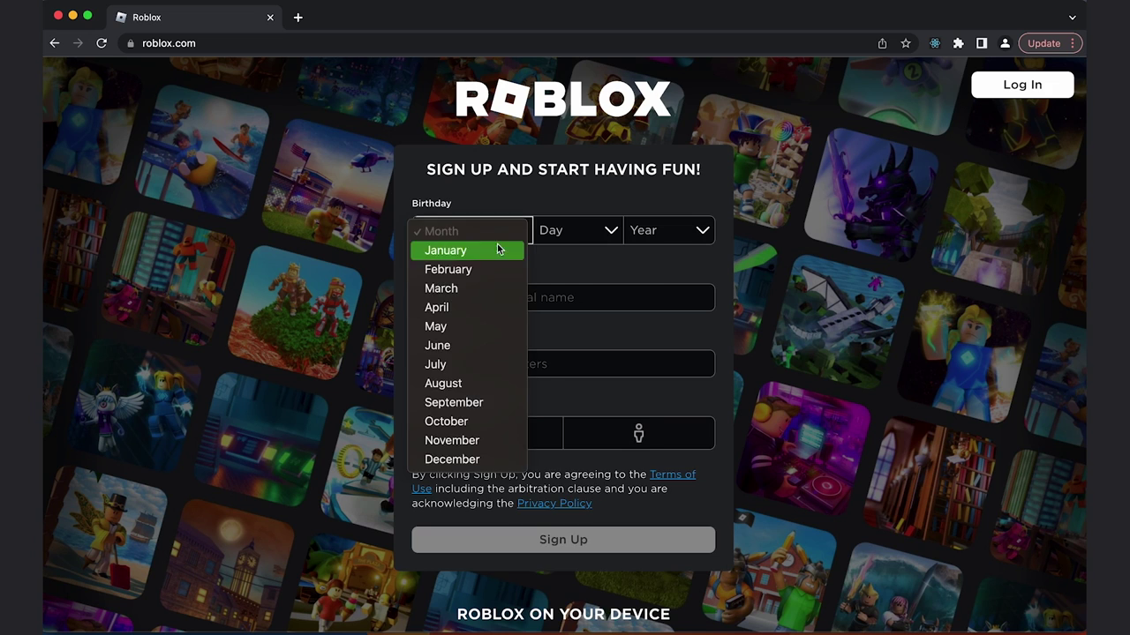
{"action": "left_click", "coordinate": [499, 250]}
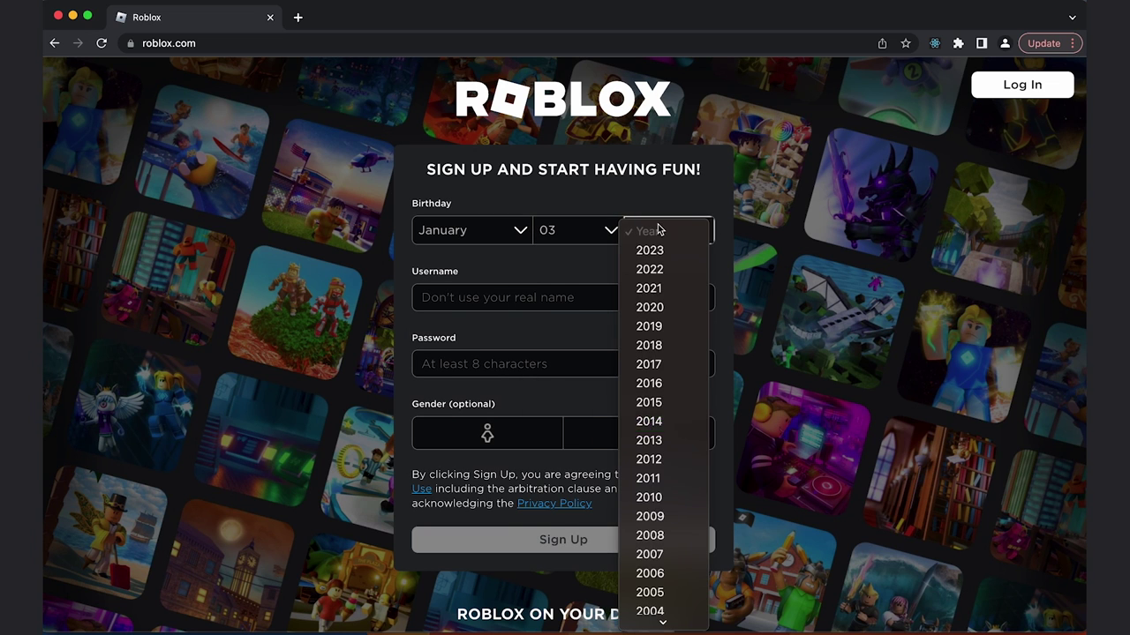
{"action": "left_click", "coordinate": [653, 518]}
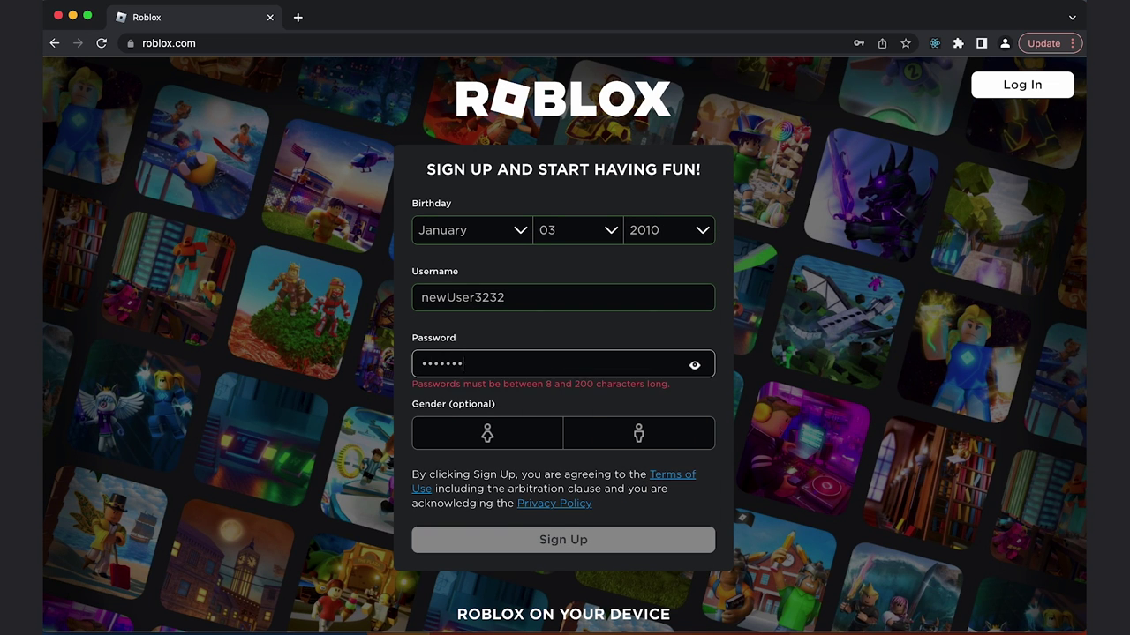
{"action": "type", "text": "123"}
{"action": "left_click", "coordinate": [632, 540]}
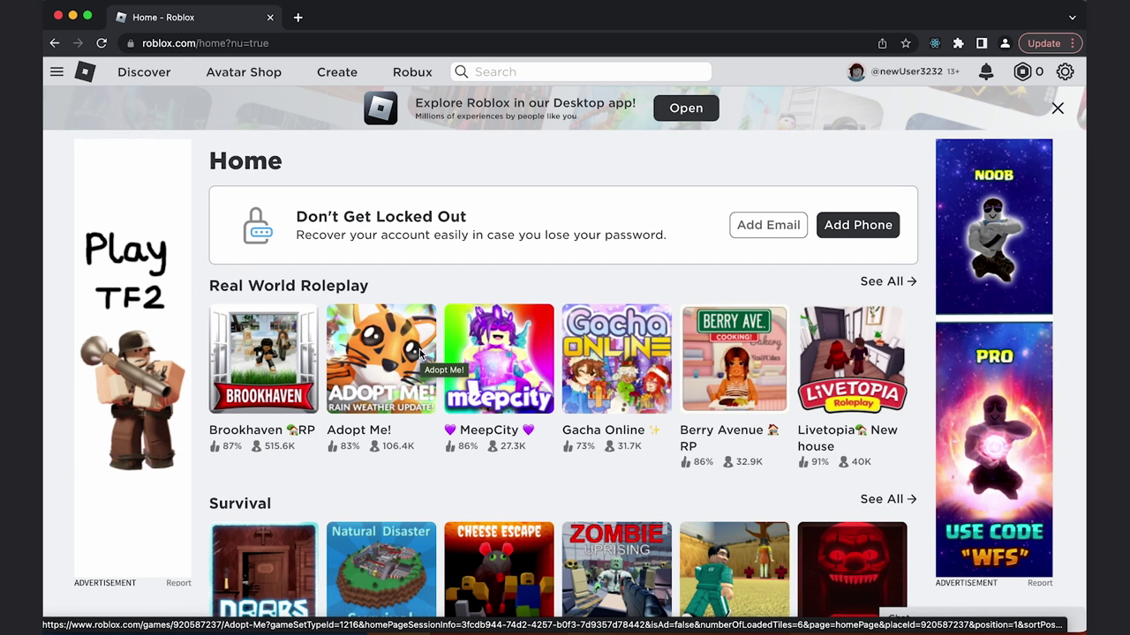
From the Create page, launch Roblox Studio via Start Creating and Download Studio
{"action": "scroll", "coordinate": [420, 352], "scroll_direction": "down", "scroll_amount": 1}
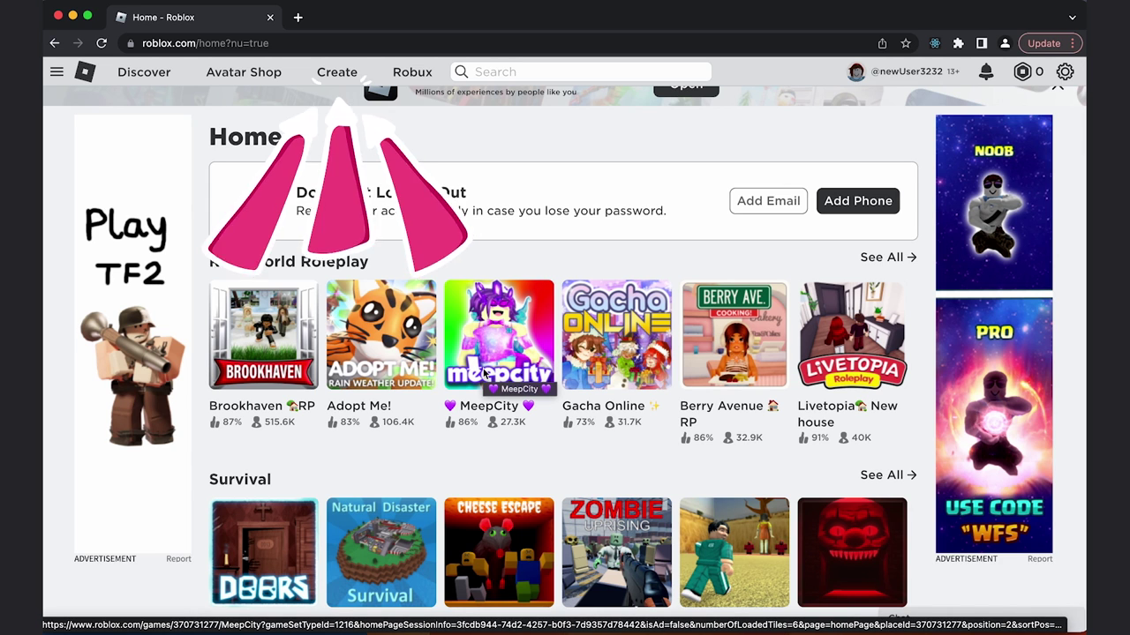
{"action": "left_click", "coordinate": [350, 76]}
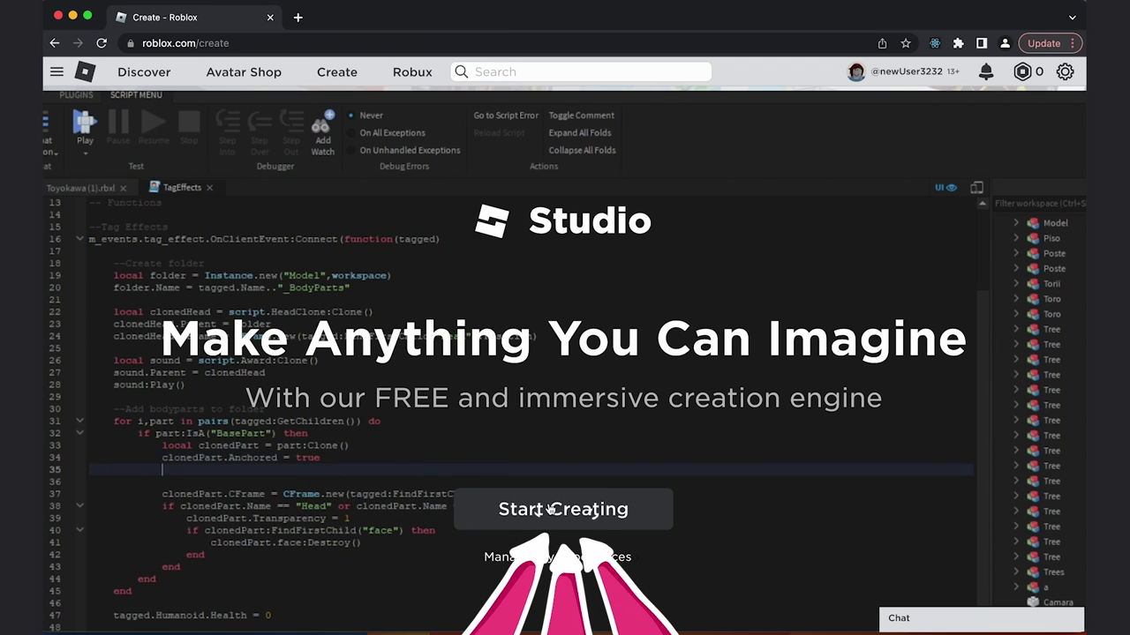
{"action": "left_click", "coordinate": [550, 510]}
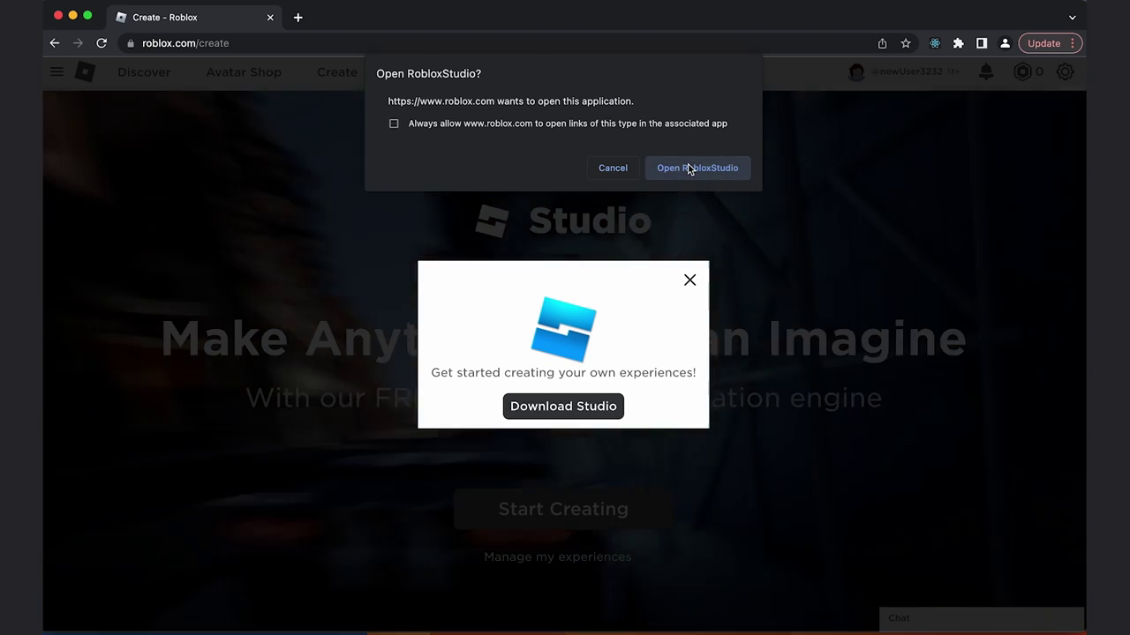
{"action": "left_click", "coordinate": [672, 168]}
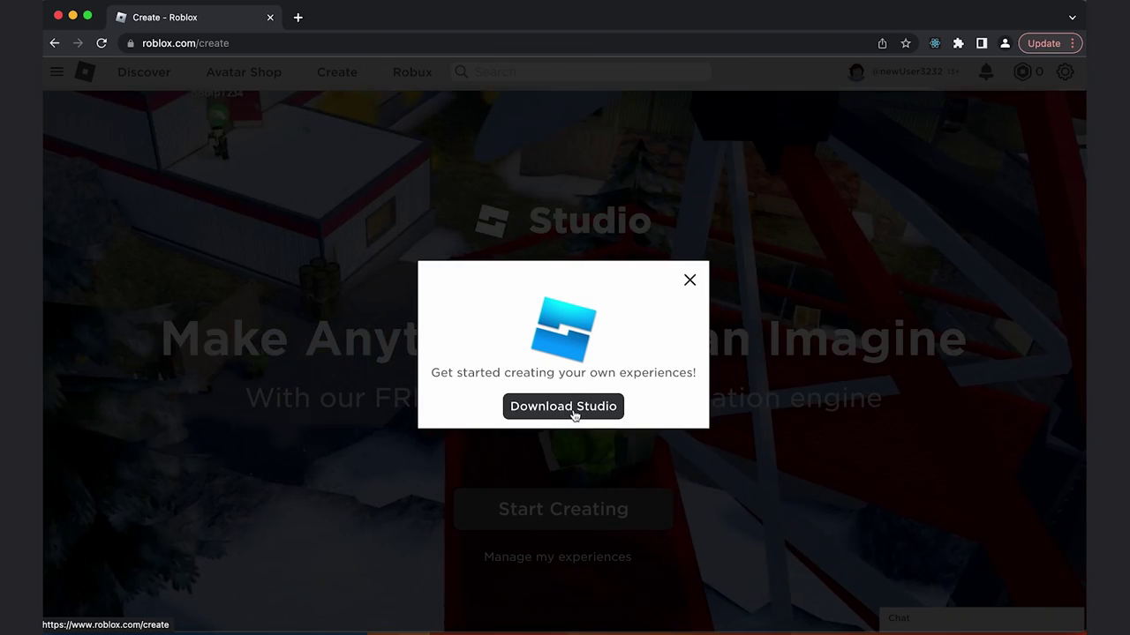
{"action": "left_click", "coordinate": [575, 409]}
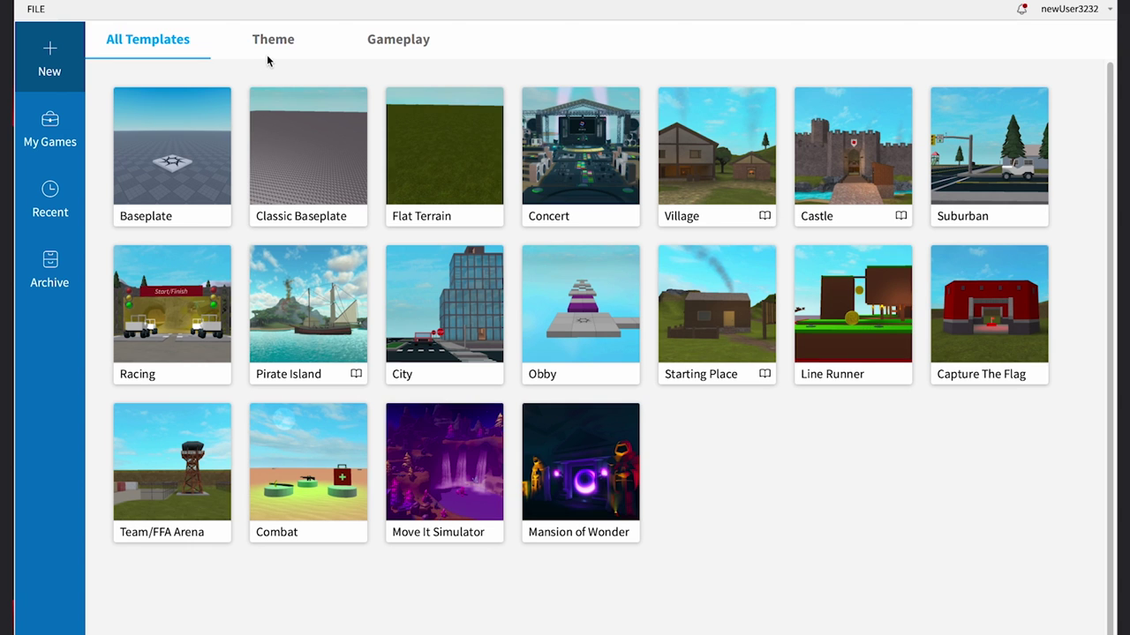
Start a new place from the Baseplate template under All Templates
{"action": "left_click", "coordinate": [184, 167]}
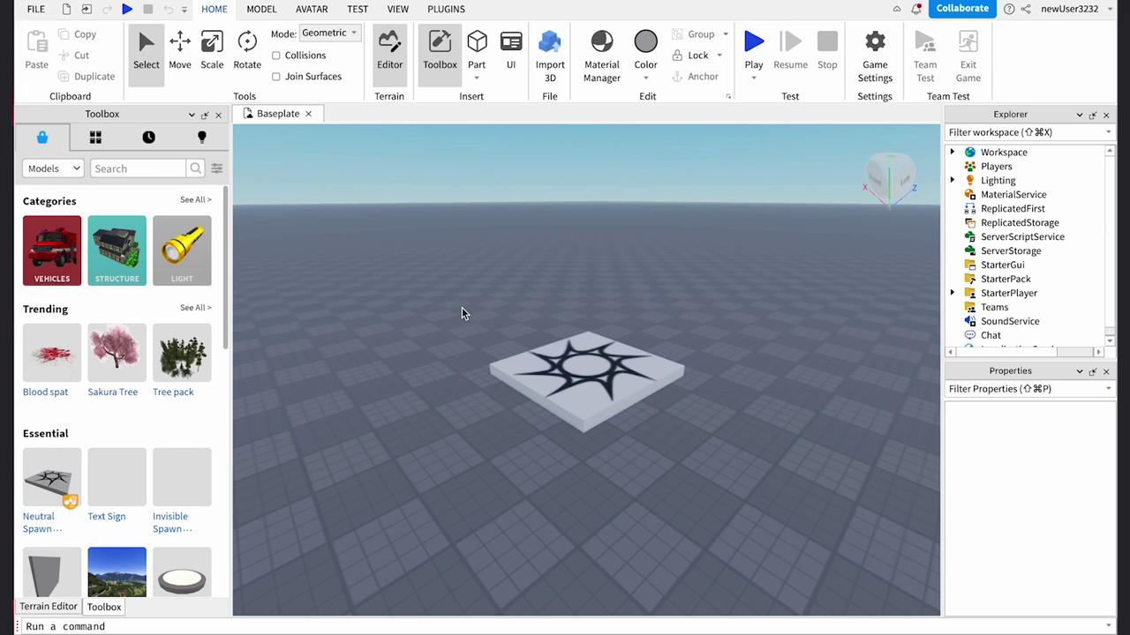
Zoom the viewport in and out on the spawn pad with the mouse wheel
{"action": "scroll", "coordinate": [461, 313], "scroll_direction": "up", "scroll_amount": 5}
{"action": "scroll", "coordinate": [460, 312], "scroll_direction": "down", "scroll_amount": 10}
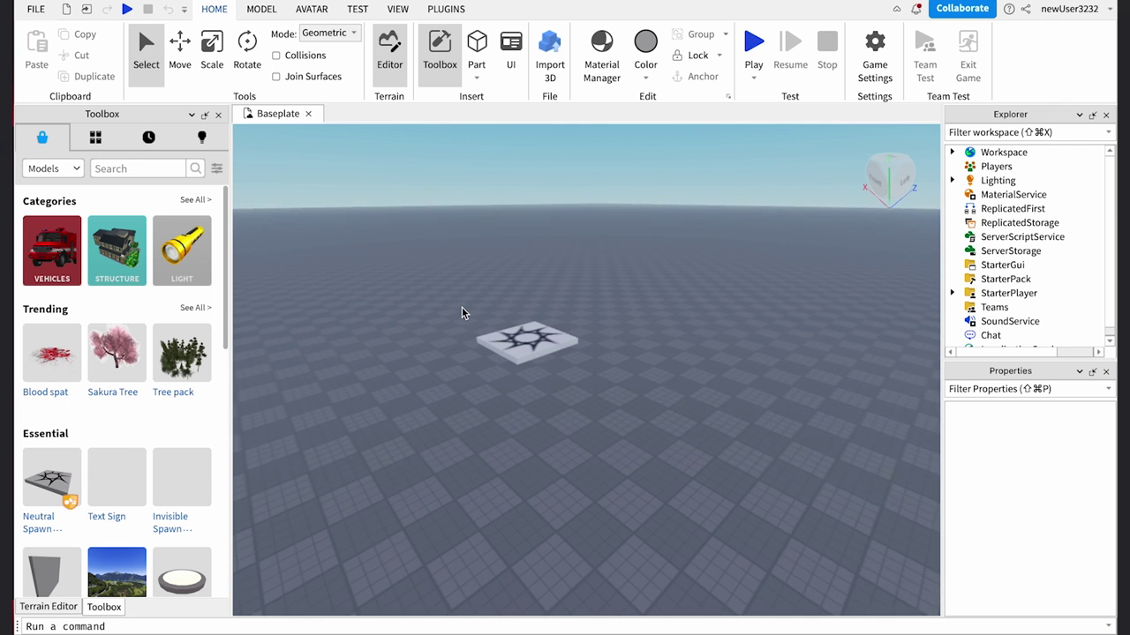
{"action": "scroll", "coordinate": [461, 312], "scroll_direction": "up", "scroll_amount": 3}
{"action": "scroll", "coordinate": [461, 313], "scroll_direction": "up", "scroll_amount": 3}
{"action": "scroll", "coordinate": [462, 312], "scroll_direction": "down", "scroll_amount": 4}
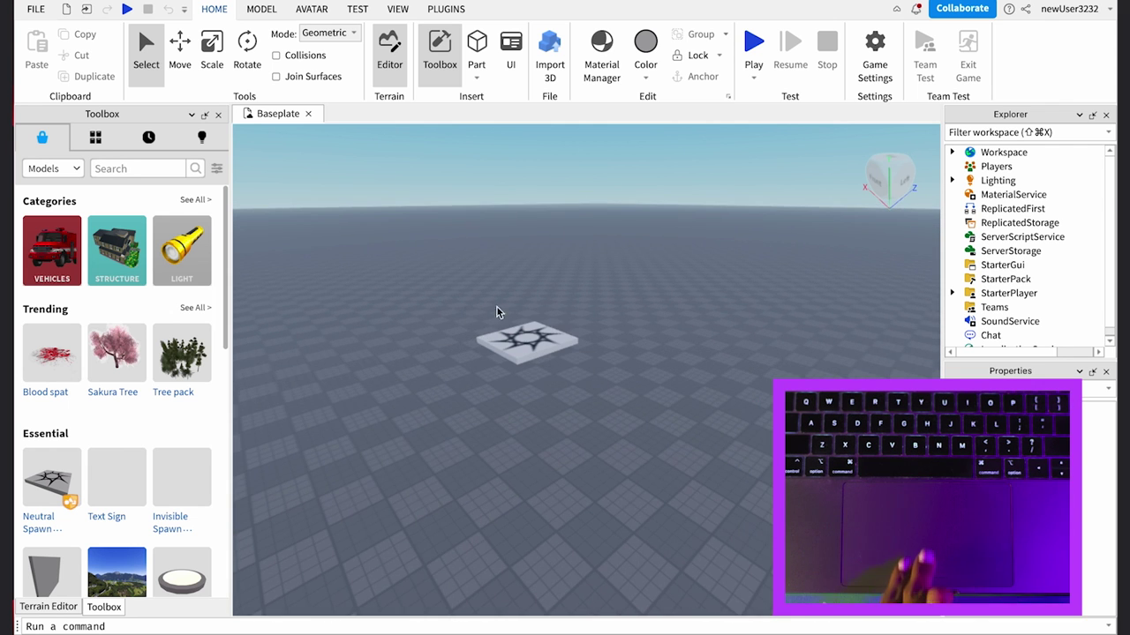
{"action": "scroll", "coordinate": [650, 304], "scroll_direction": "up", "scroll_amount": 3}
{"action": "scroll", "coordinate": [649, 304], "scroll_direction": "down", "scroll_amount": 3}
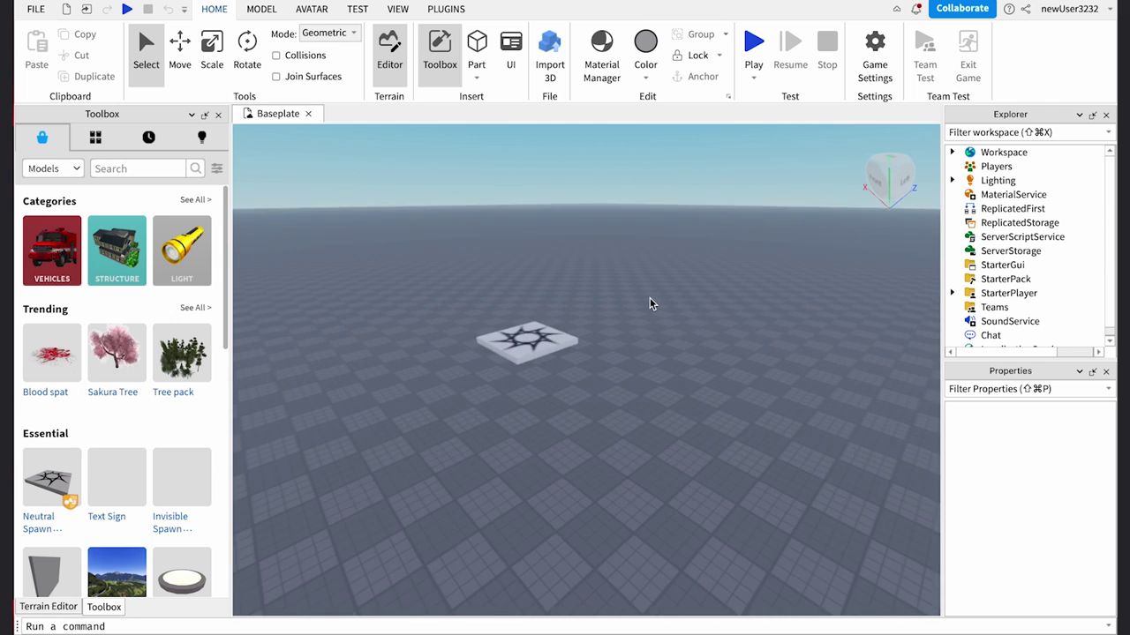
{"action": "scroll", "coordinate": [537, 303], "scroll_direction": "up", "scroll_amount": 4}
{"action": "scroll", "coordinate": [538, 304], "scroll_direction": "down", "scroll_amount": 4}
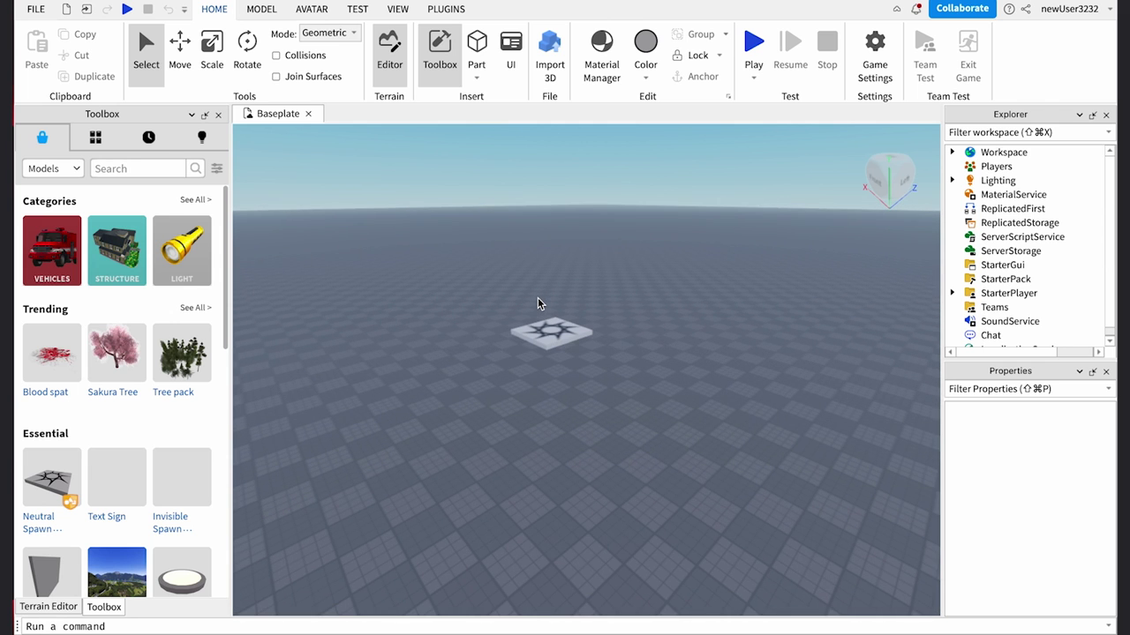
{"action": "scroll", "coordinate": [630, 371], "scroll_direction": "down", "scroll_amount": 3}
{"action": "scroll", "coordinate": [630, 371], "scroll_direction": "up", "scroll_amount": 2}
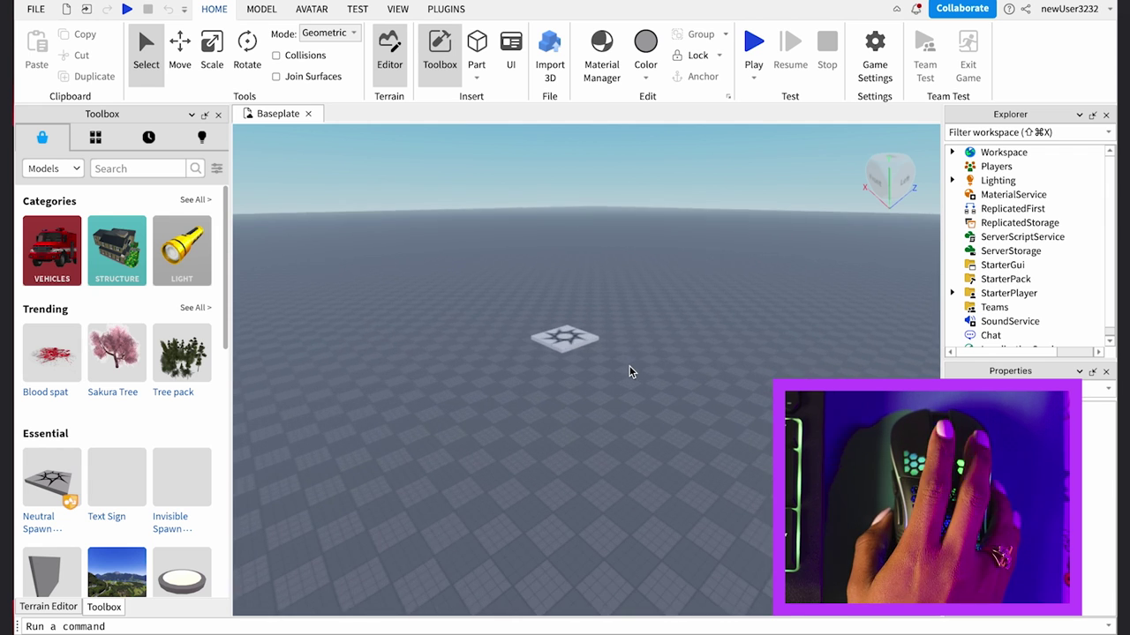
{"action": "scroll", "coordinate": [630, 372], "scroll_direction": "up", "scroll_amount": 3}
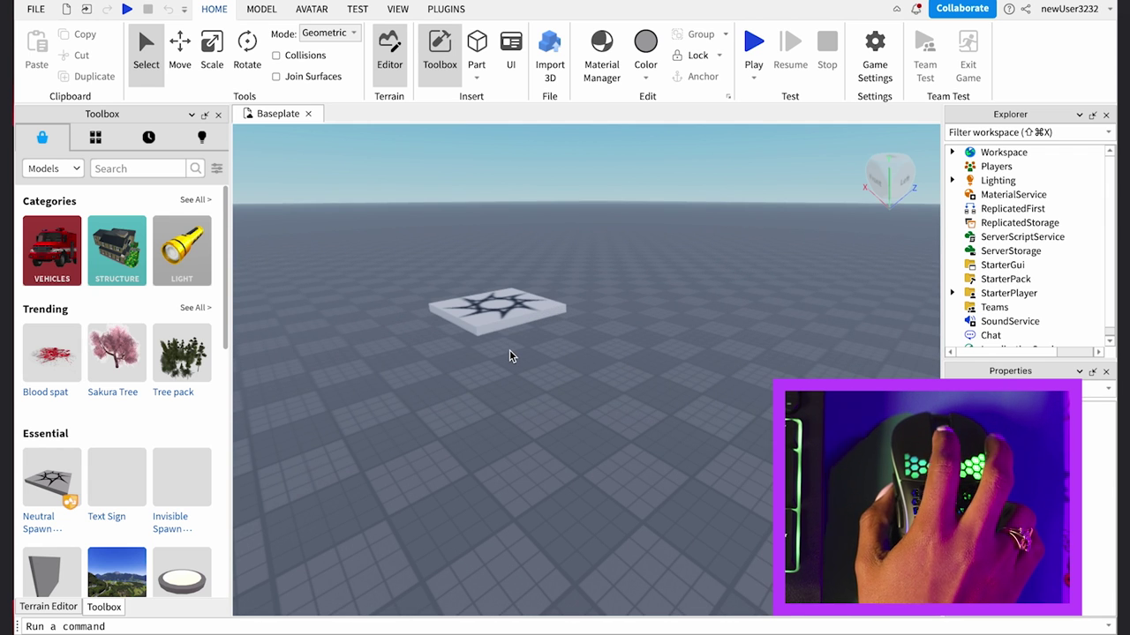
Move the camera sideways, forward and back around the spawn pad with the keyboard
{"action": "key", "text": "a"}
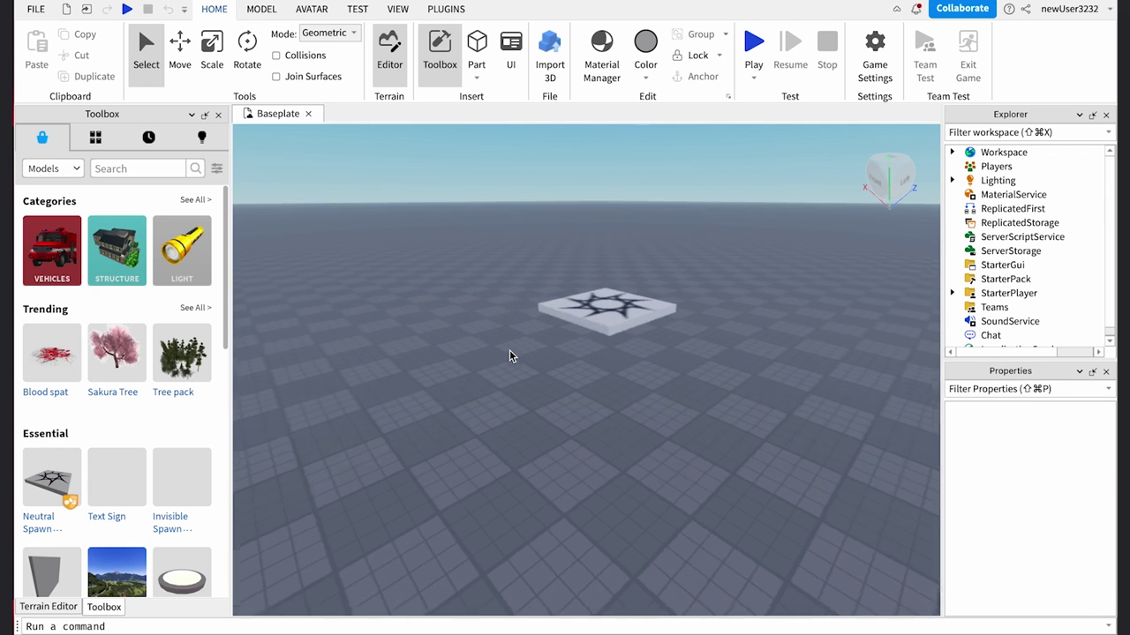
{"action": "key", "text": "d"}
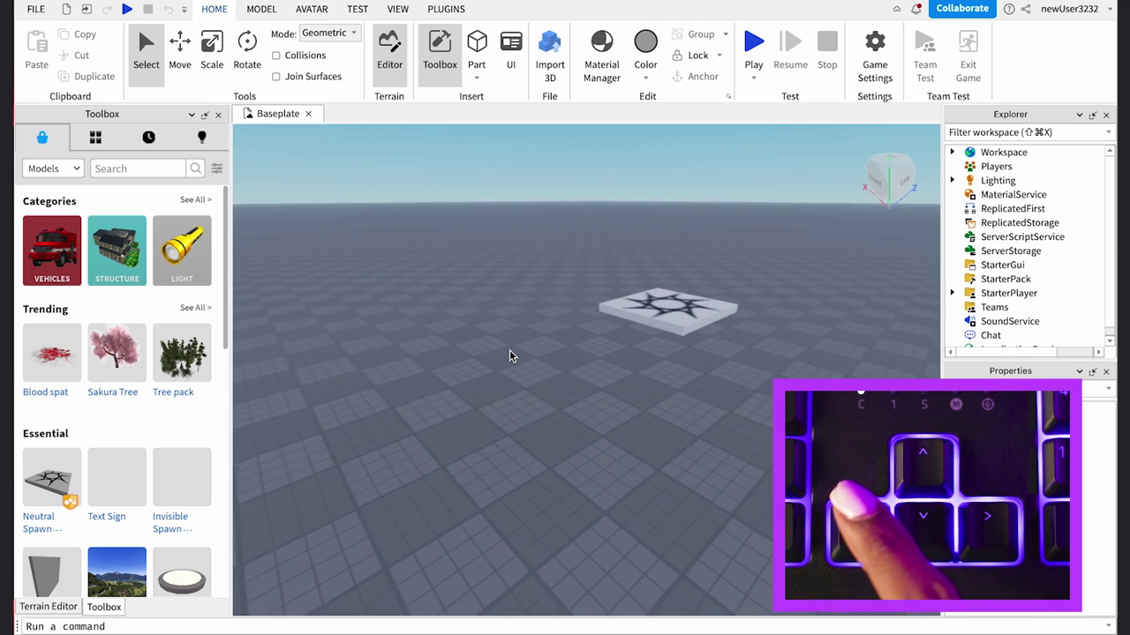
{"action": "key", "text": "Left"}
{"action": "key", "text": "Down"}
{"action": "key", "text": "Up"}
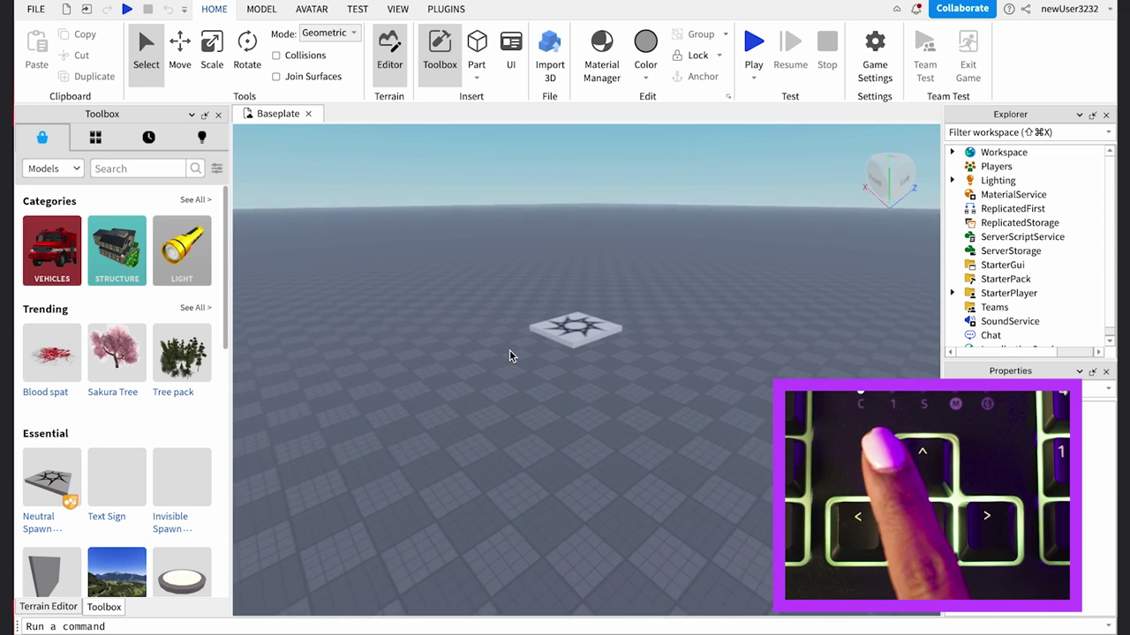
{"action": "key", "text": "Down"}
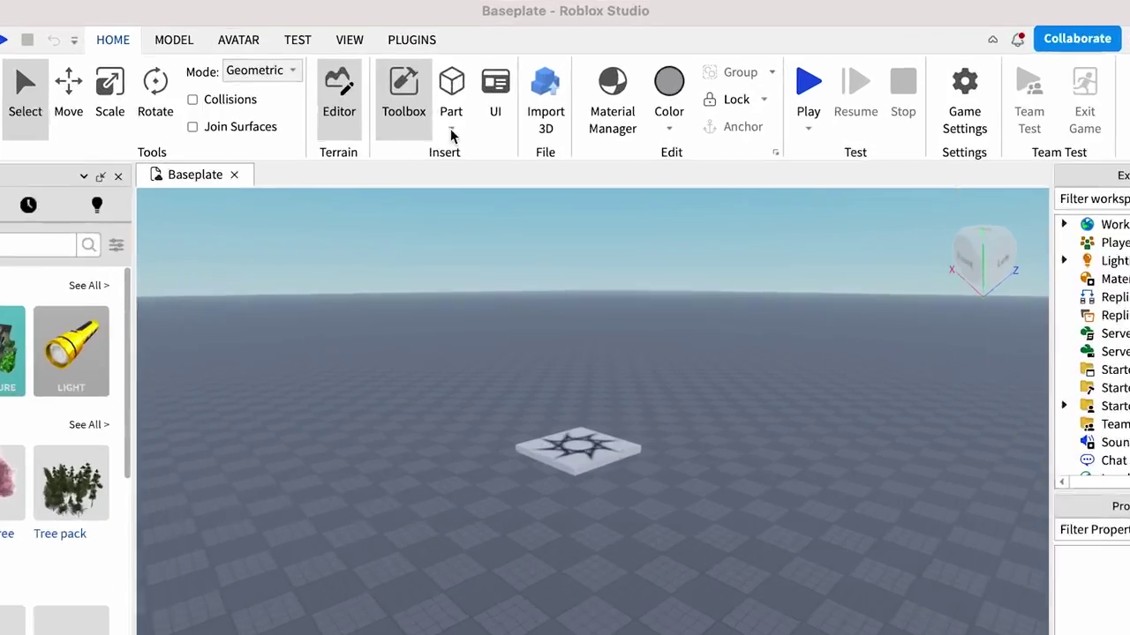
Insert a Block part from the Part dropdown onto the baseplate
{"action": "left_click", "coordinate": [451, 131]}
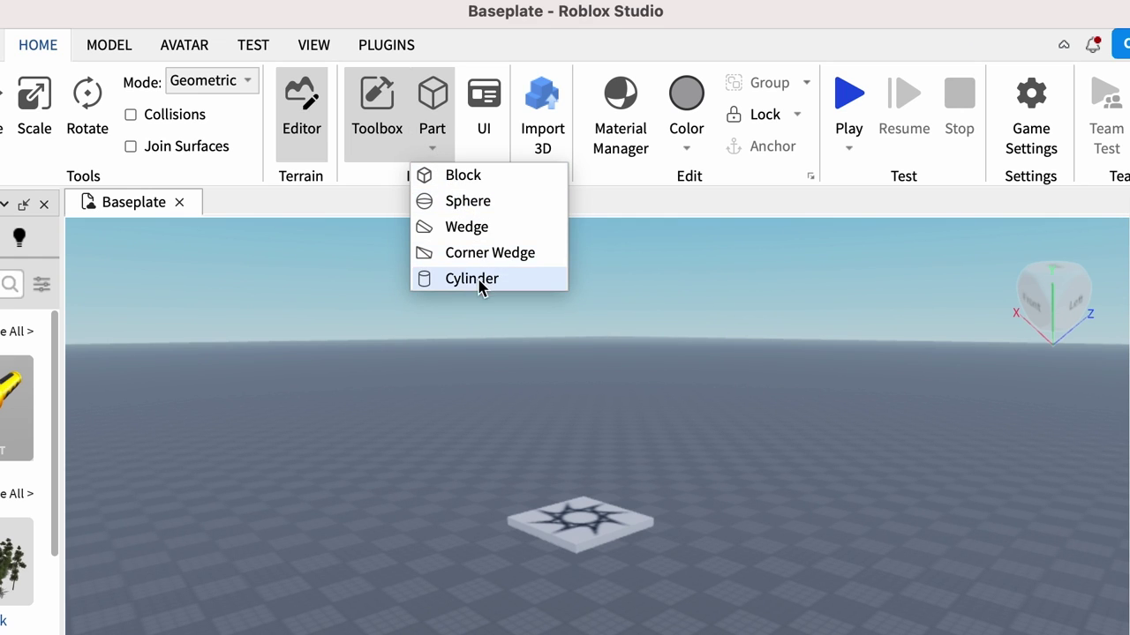
{"action": "left_click", "coordinate": [493, 177]}
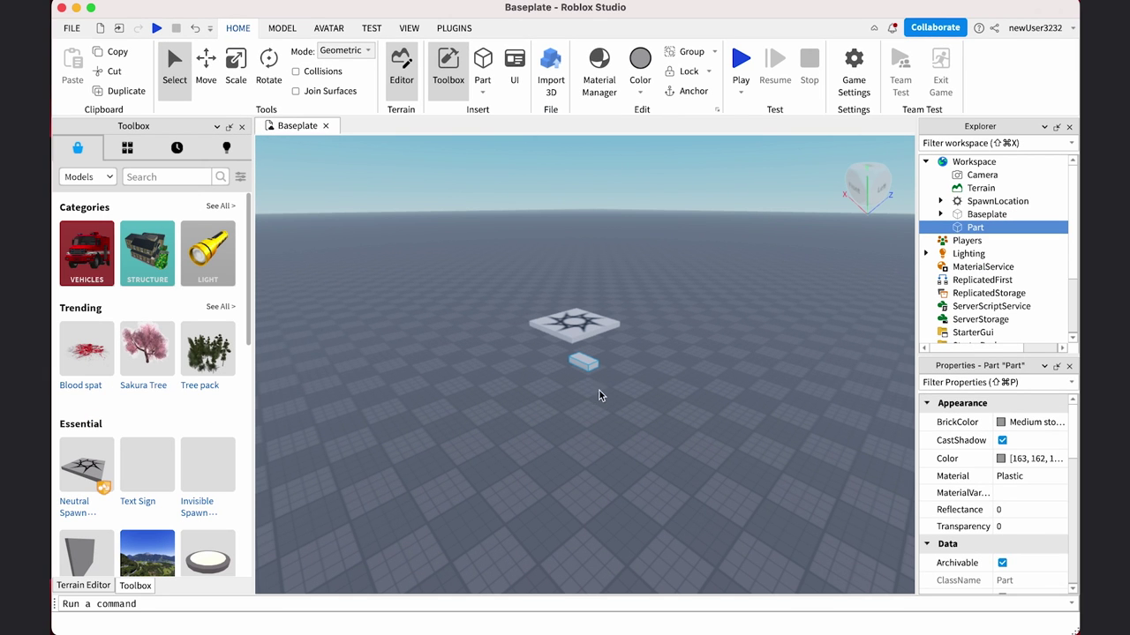
{"action": "scroll", "coordinate": [605, 366], "scroll_direction": "up", "scroll_amount": 5}
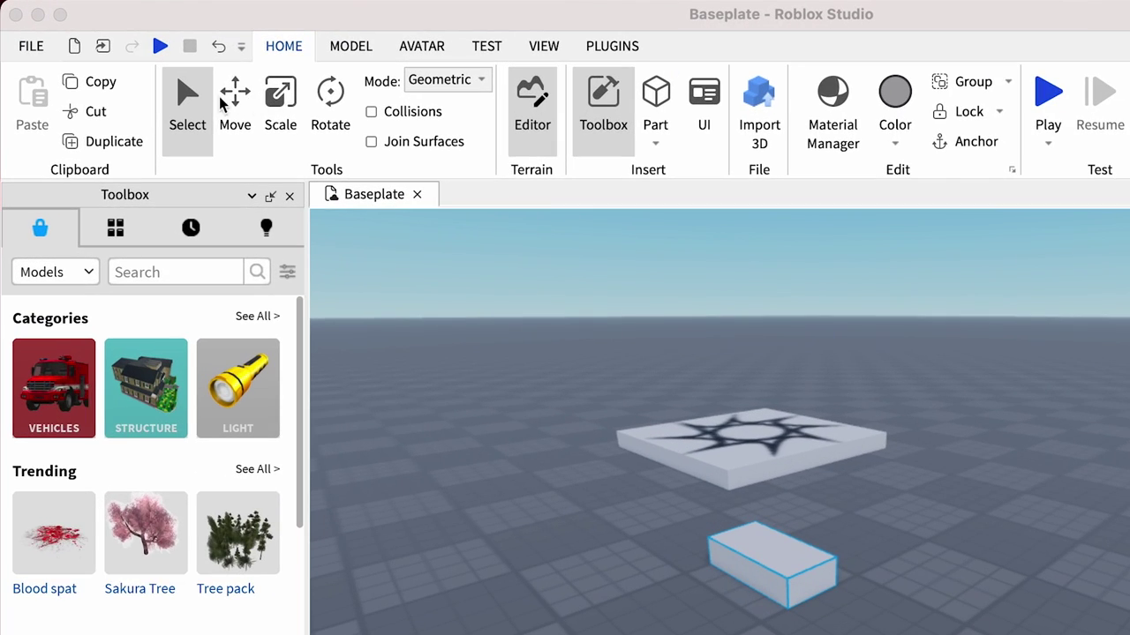
Drag the block across the baseplate, then slide it along one axis with Move
{"action": "left_click", "coordinate": [191, 120]}
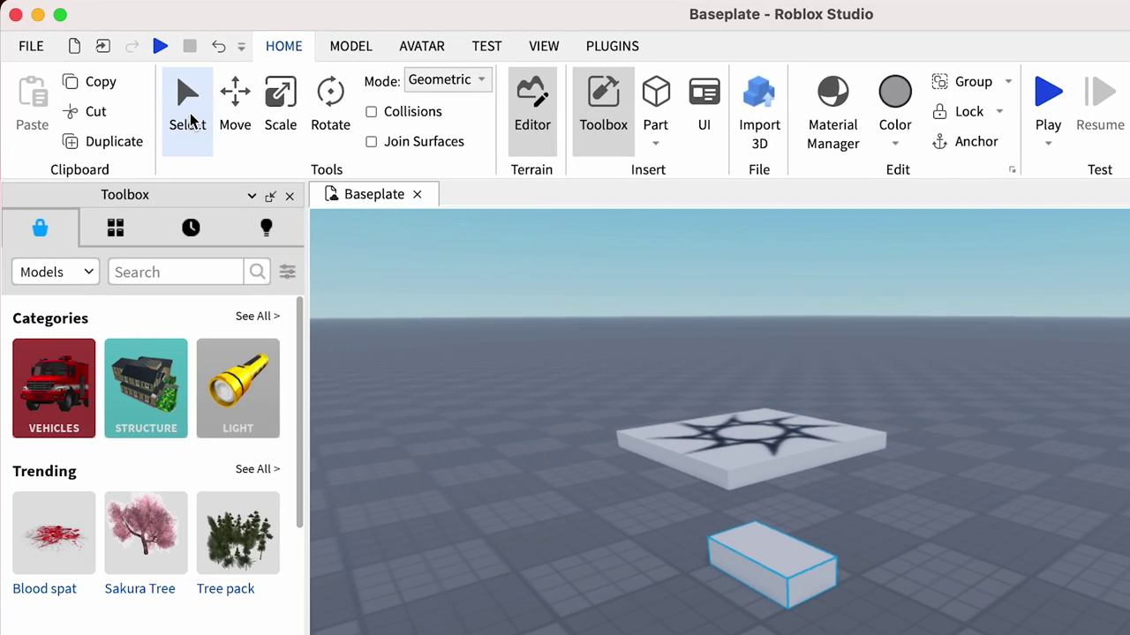
{"action": "left_click", "coordinate": [197, 132]}
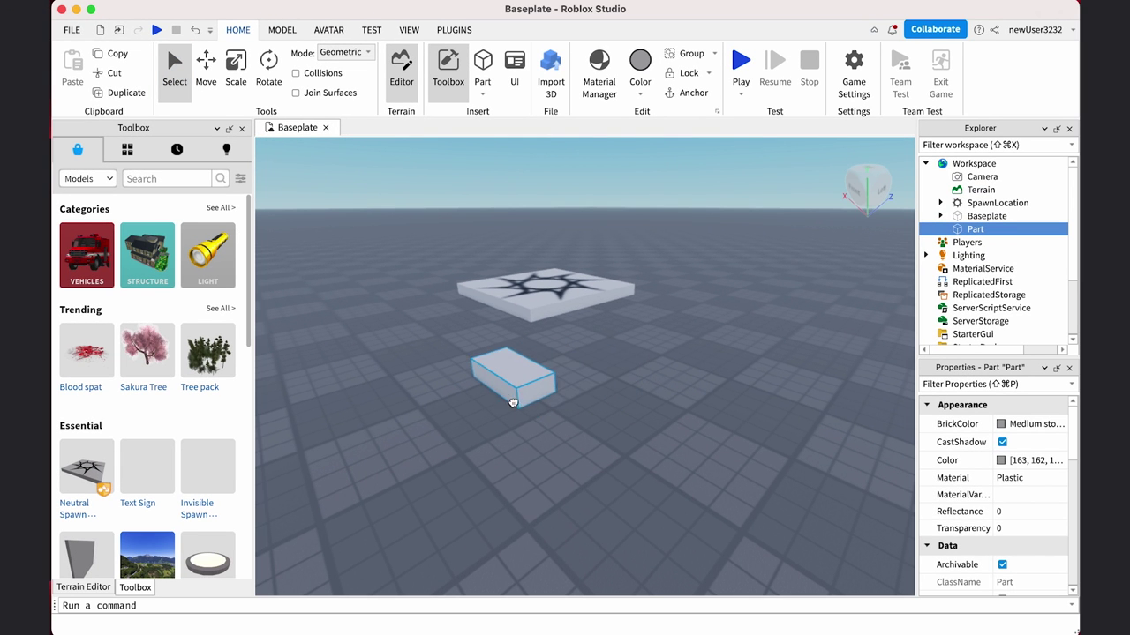
{"action": "left_click_drag", "start_coordinate": [553, 417], "coordinate": [613, 457]}
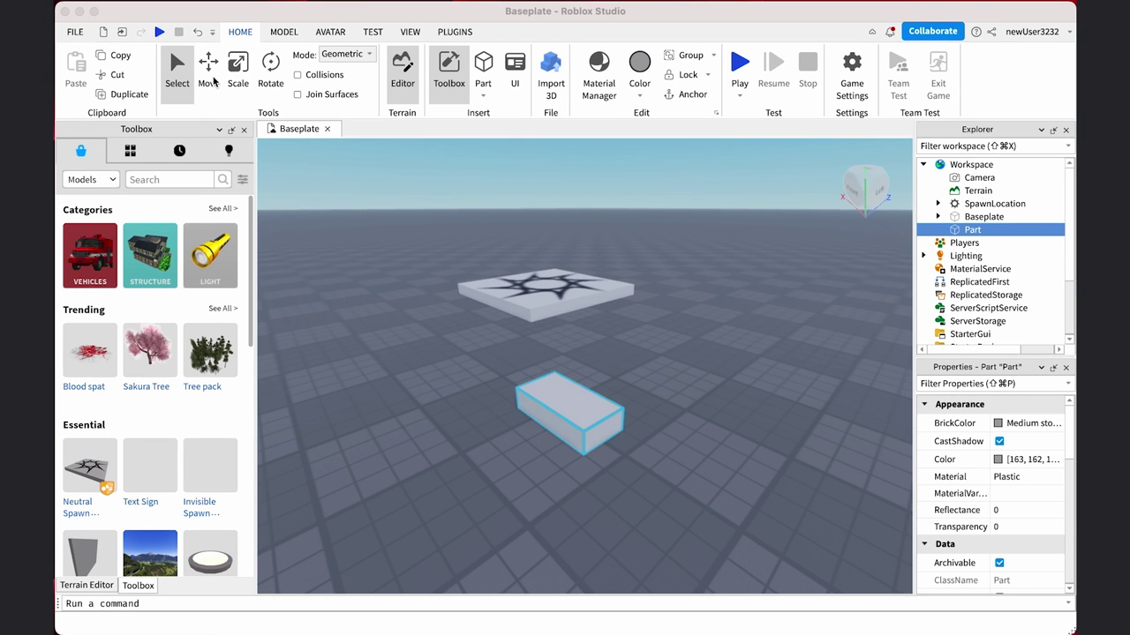
{"action": "left_click", "coordinate": [209, 70]}
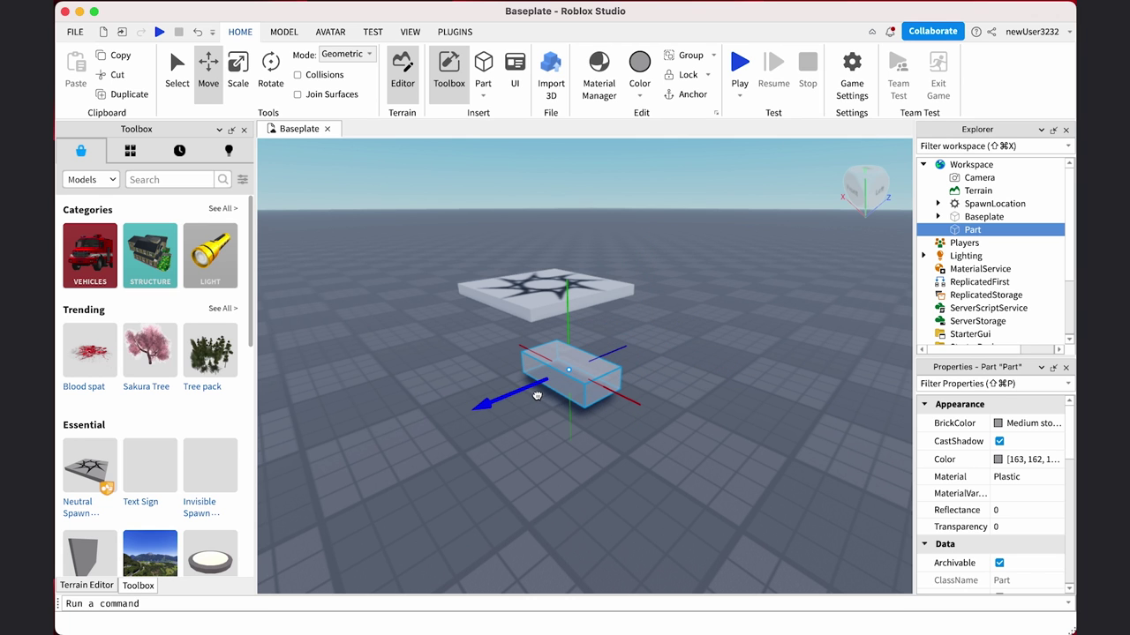
{"action": "left_click_drag", "start_coordinate": [516, 407], "coordinate": [622, 393]}
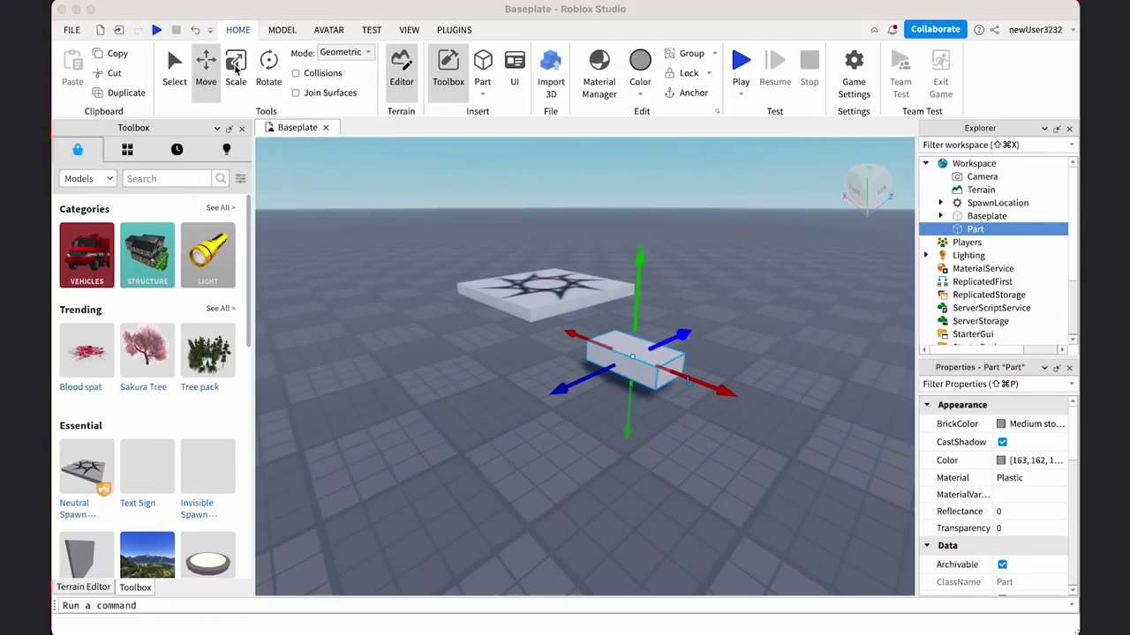
Use the Scale tool to stretch the block into a long box toward the lower right
{"action": "left_click", "coordinate": [297, 101]}
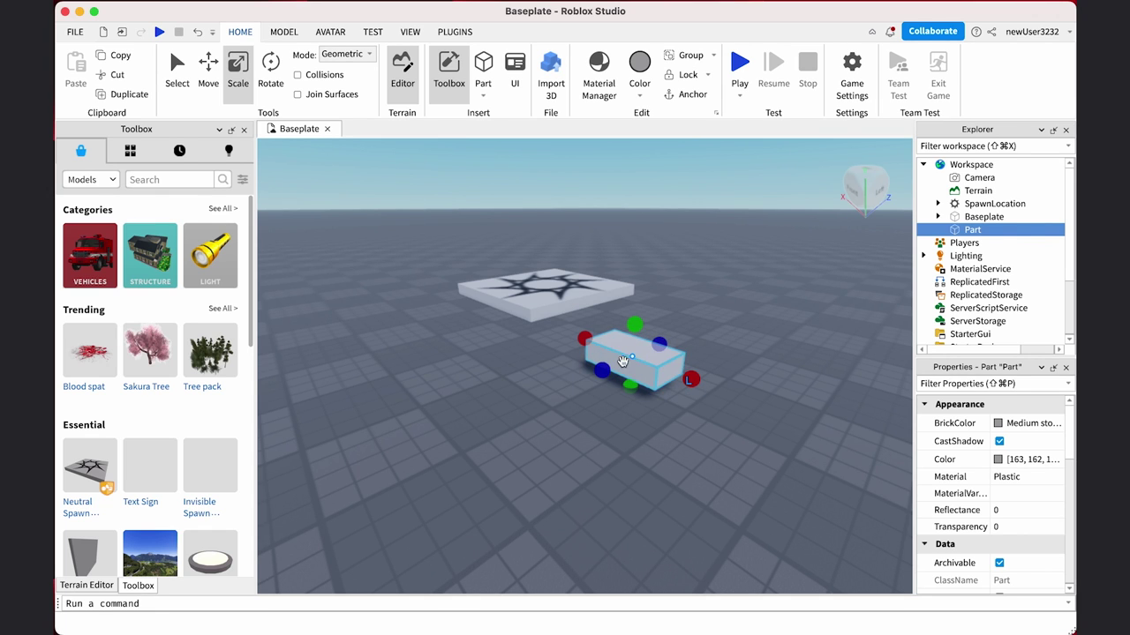
{"action": "left_click_drag", "start_coordinate": [603, 376], "coordinate": [602, 370]}
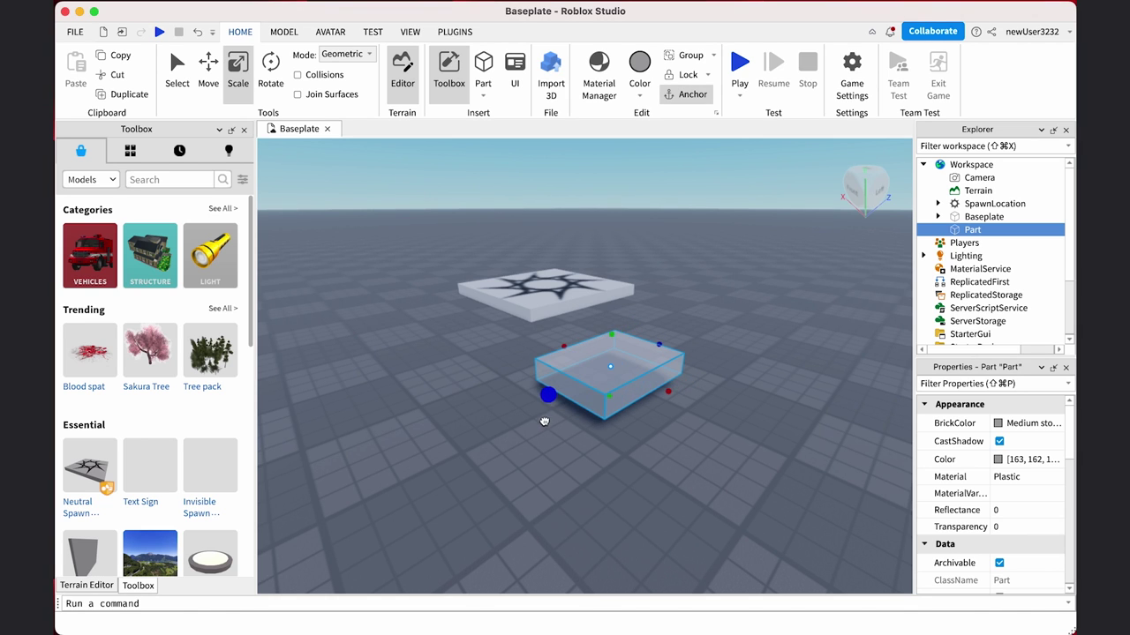
{"action": "left_click_drag", "start_coordinate": [692, 404], "coordinate": [789, 457]}
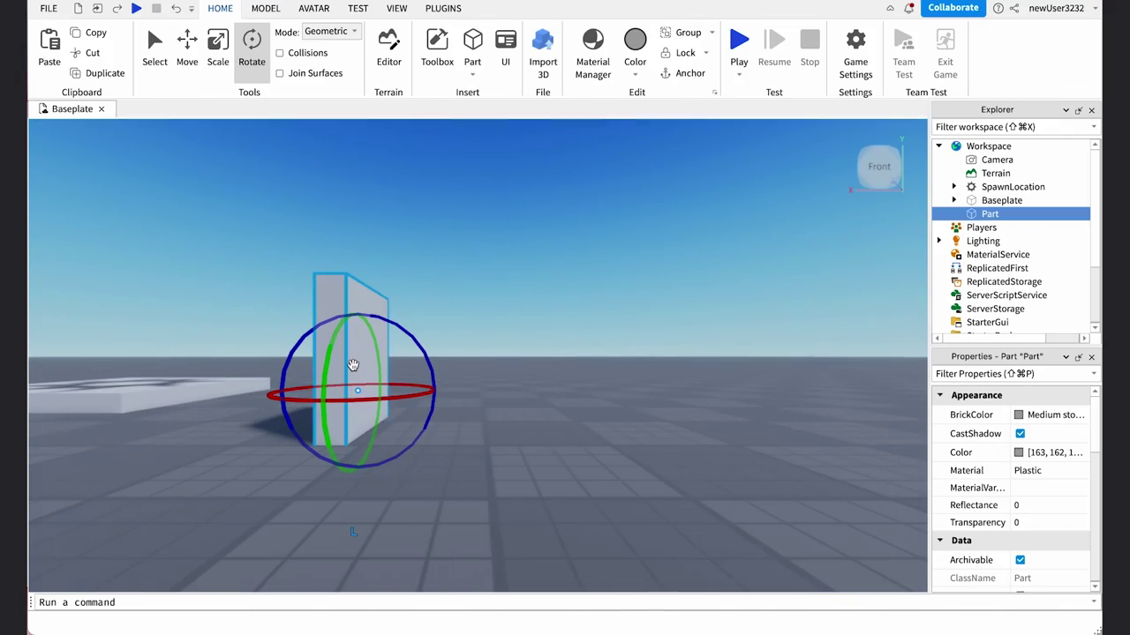
Duplicate the wall with Ctrl+D and stand the copy upright to the right of the original
{"action": "key", "text": "super+d"}
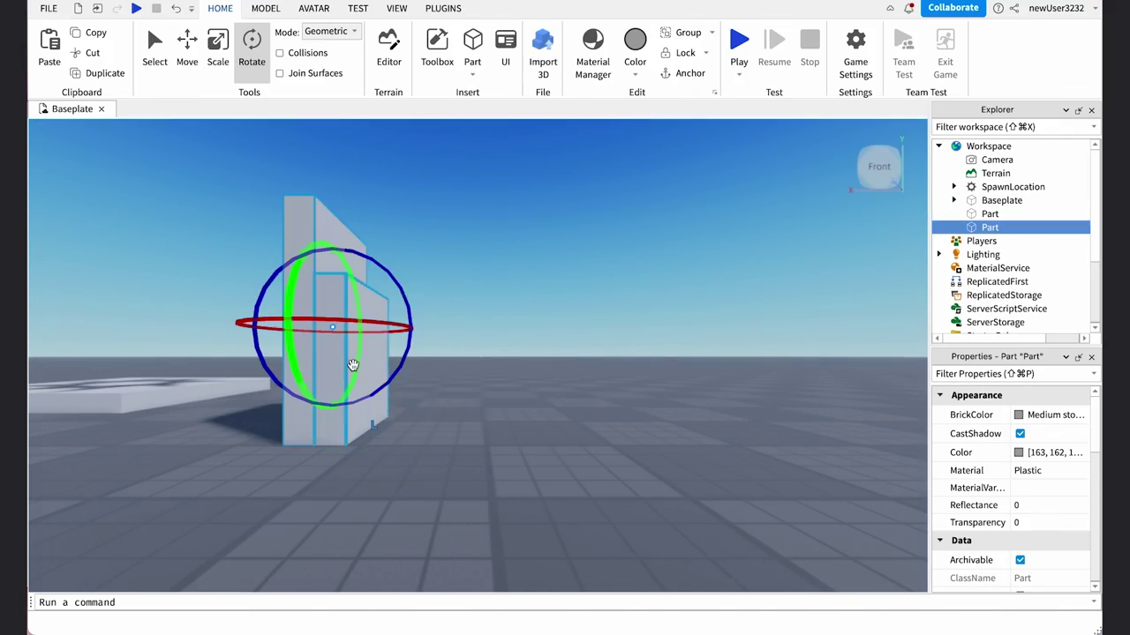
{"action": "left_click_drag", "start_coordinate": [350, 306], "coordinate": [378, 310]}
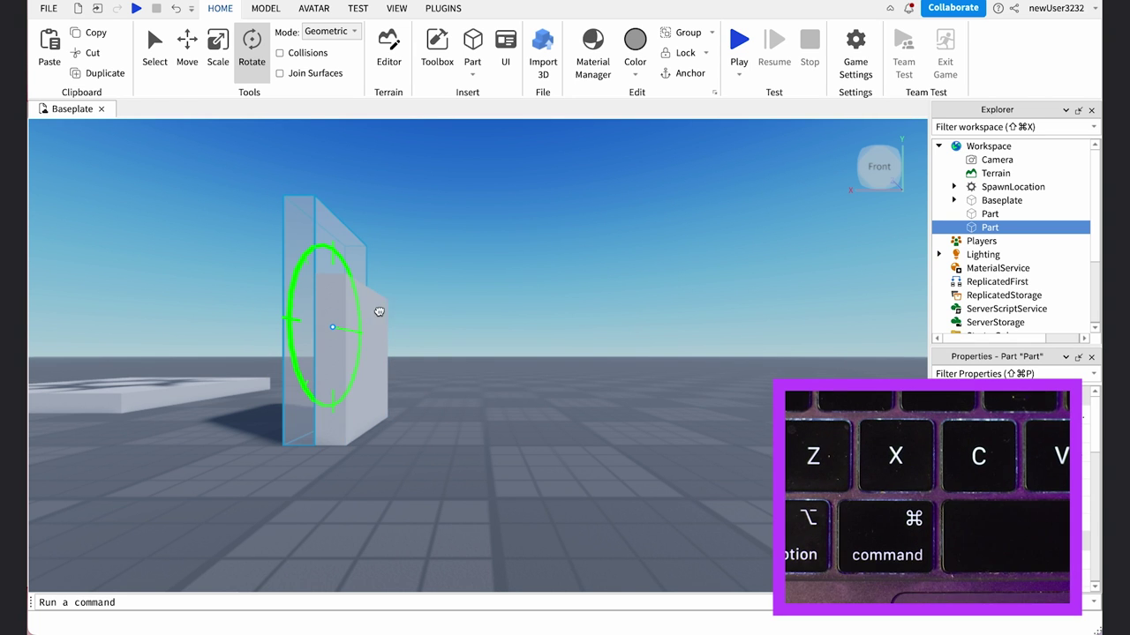
{"action": "left_click", "coordinate": [385, 366]}
{"action": "left_click_drag", "start_coordinate": [384, 367], "coordinate": [426, 445]}
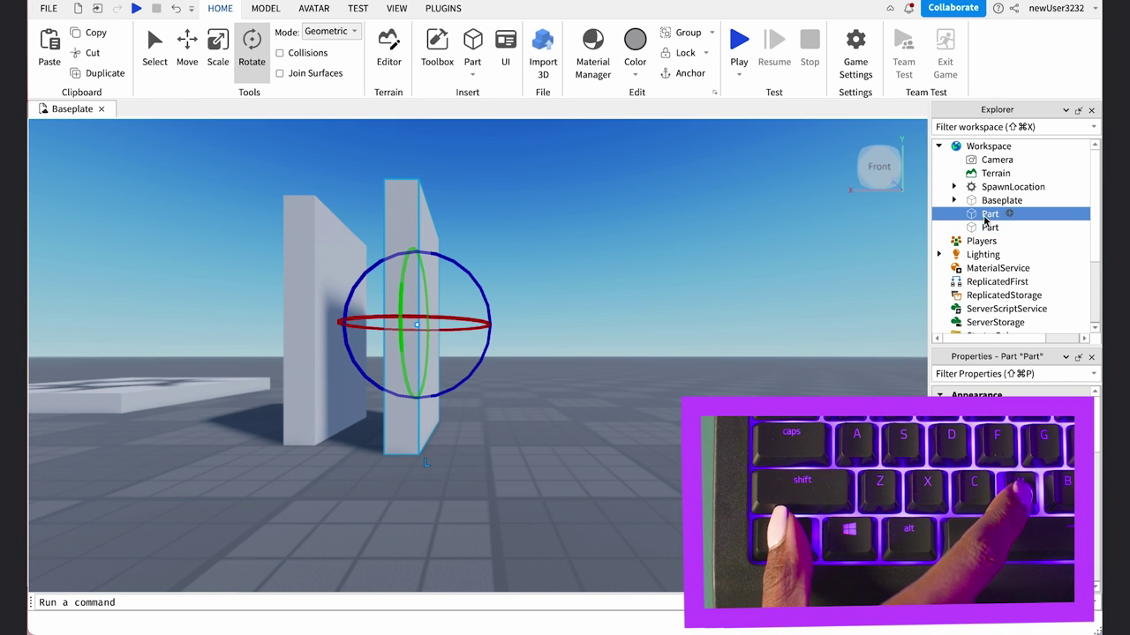
{"action": "left_click_drag", "start_coordinate": [432, 319], "coordinate": [412, 343]}
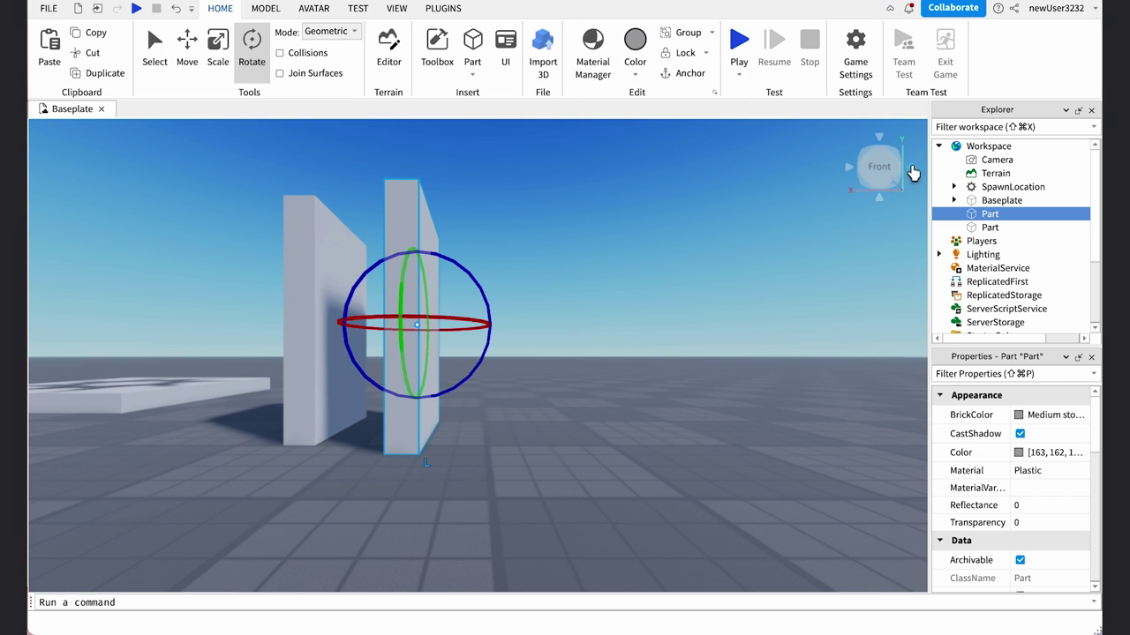
From a left side view focused on the copied wall, colour it Bright blue
{"action": "left_click", "coordinate": [913, 172]}
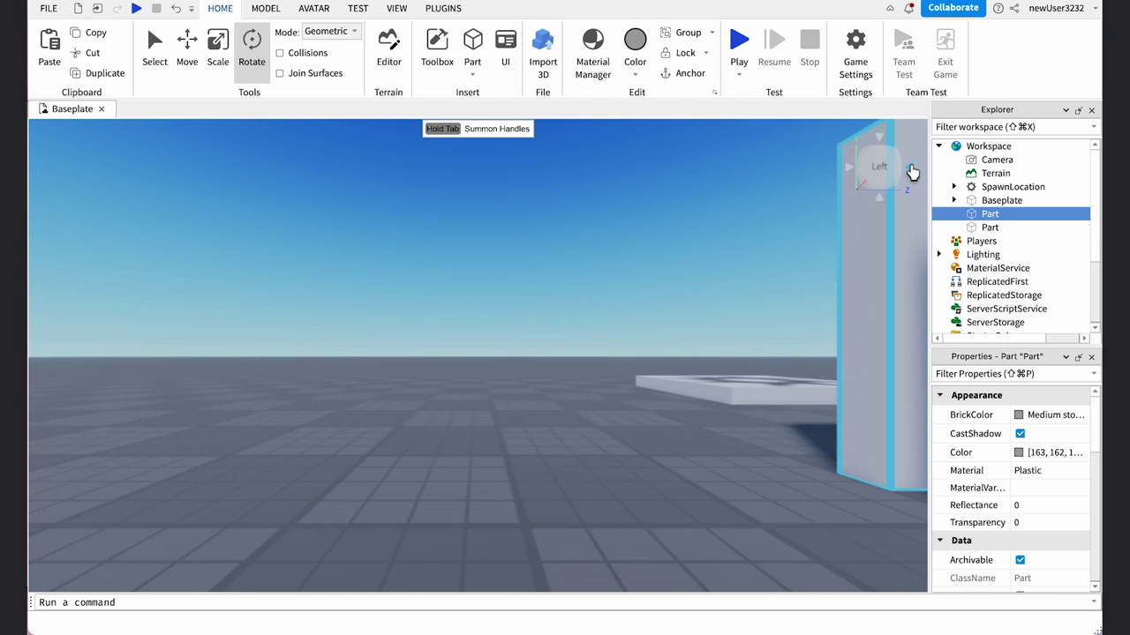
{"action": "right_click_drag", "start_coordinate": [812, 330], "coordinate": [814, 335]}
{"action": "key", "text": "f"}
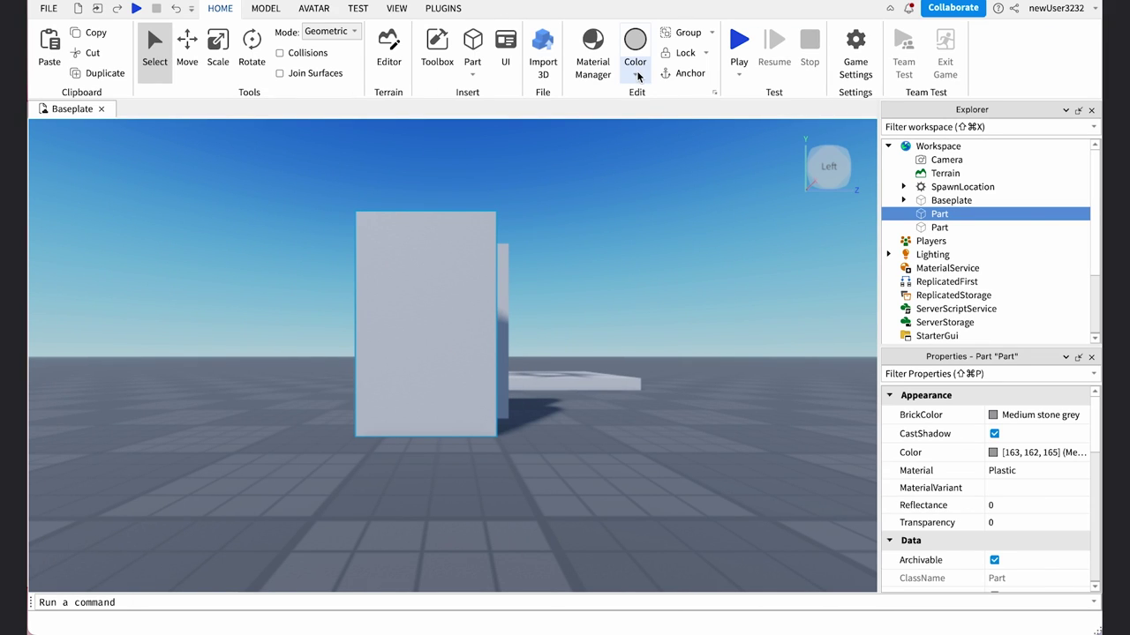
{"action": "left_click", "coordinate": [635, 79]}
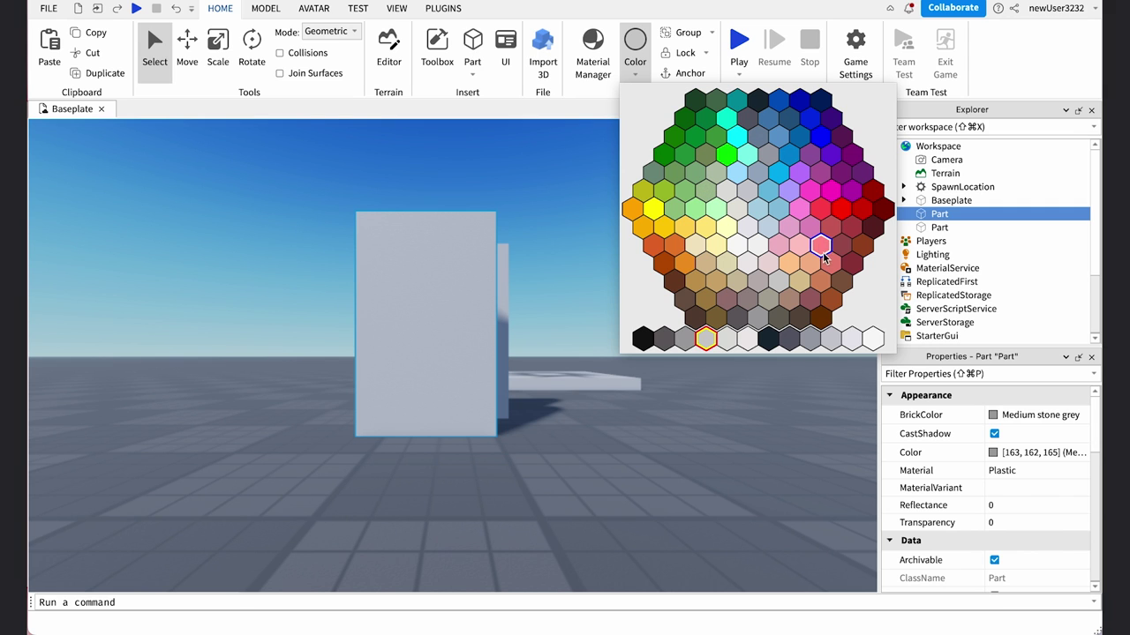
{"action": "left_click", "coordinate": [800, 138]}
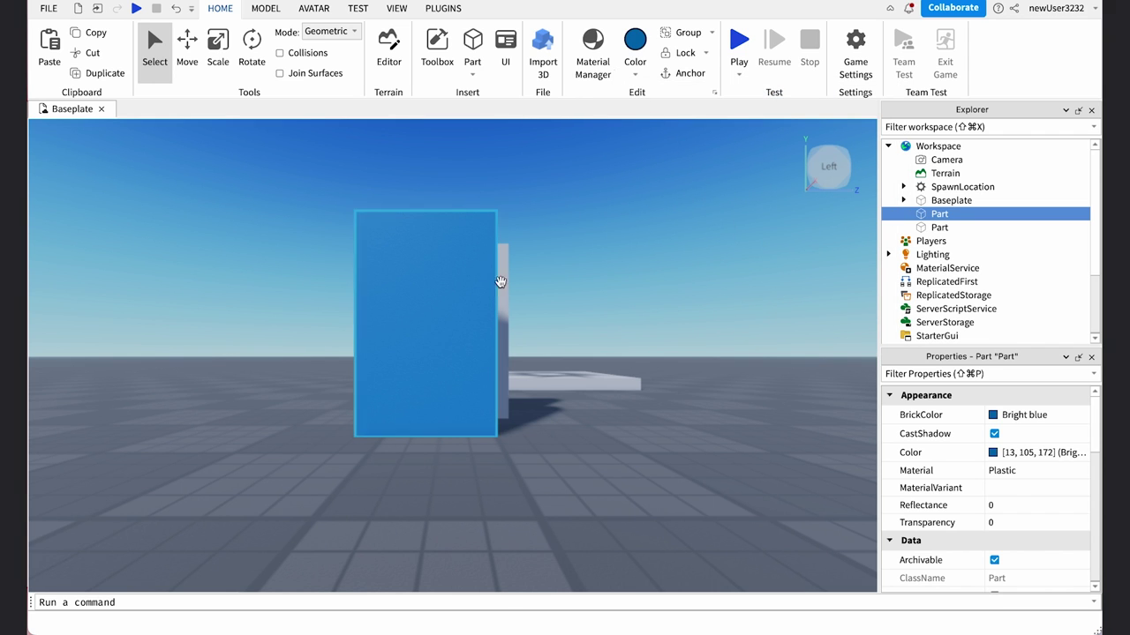
{"action": "left_click", "coordinate": [594, 64]}
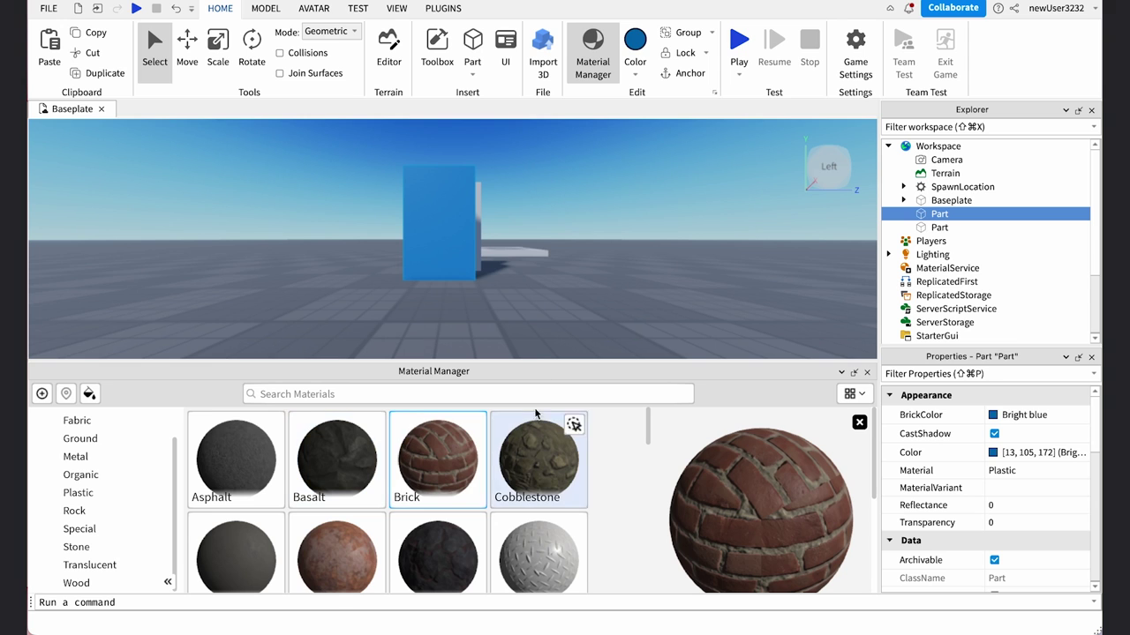
Apply the Brick material to the blue wall from the enlarged Material Manager
{"action": "left_click_drag", "start_coordinate": [528, 359], "coordinate": [528, 349]}
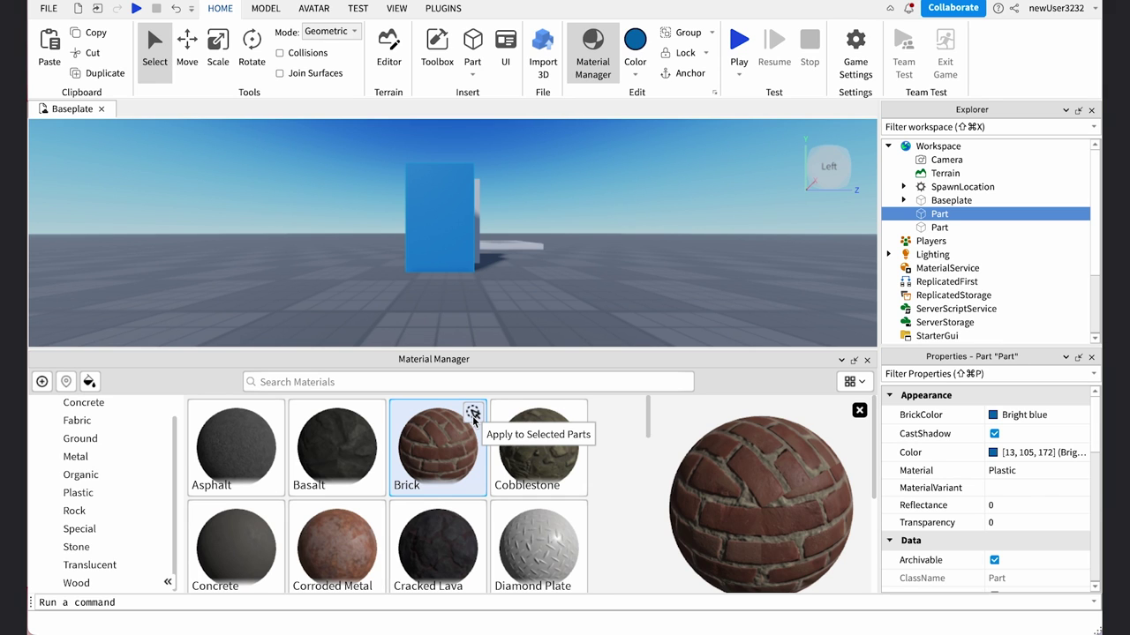
{"action": "left_click", "coordinate": [473, 415]}
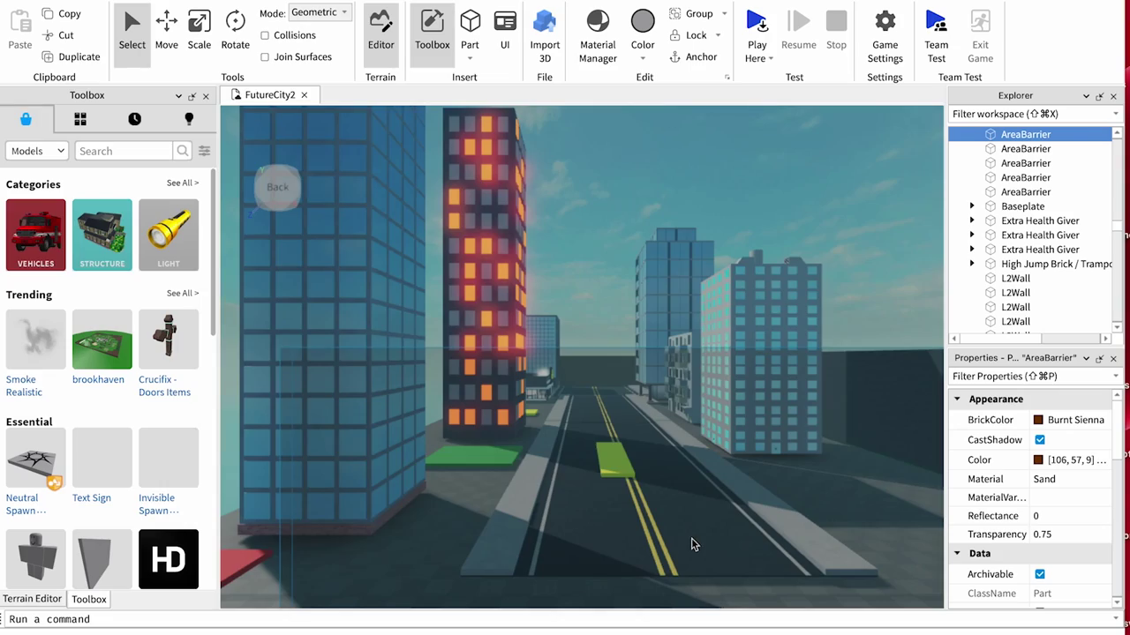
Move the camera forward to bring the spawn pad and blue brick wall into view
{"action": "key", "text": "w"}
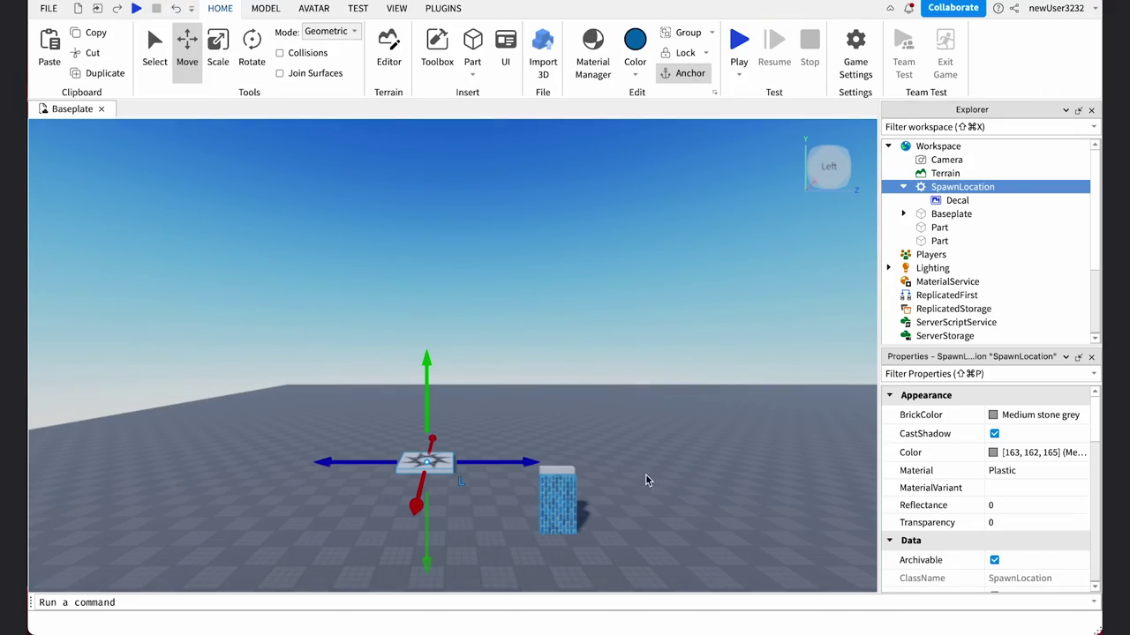
Stretch and flatten the grey part into a long floor slab, position it, and colour it Hurricane grey
{"action": "left_click", "coordinate": [447, 480]}
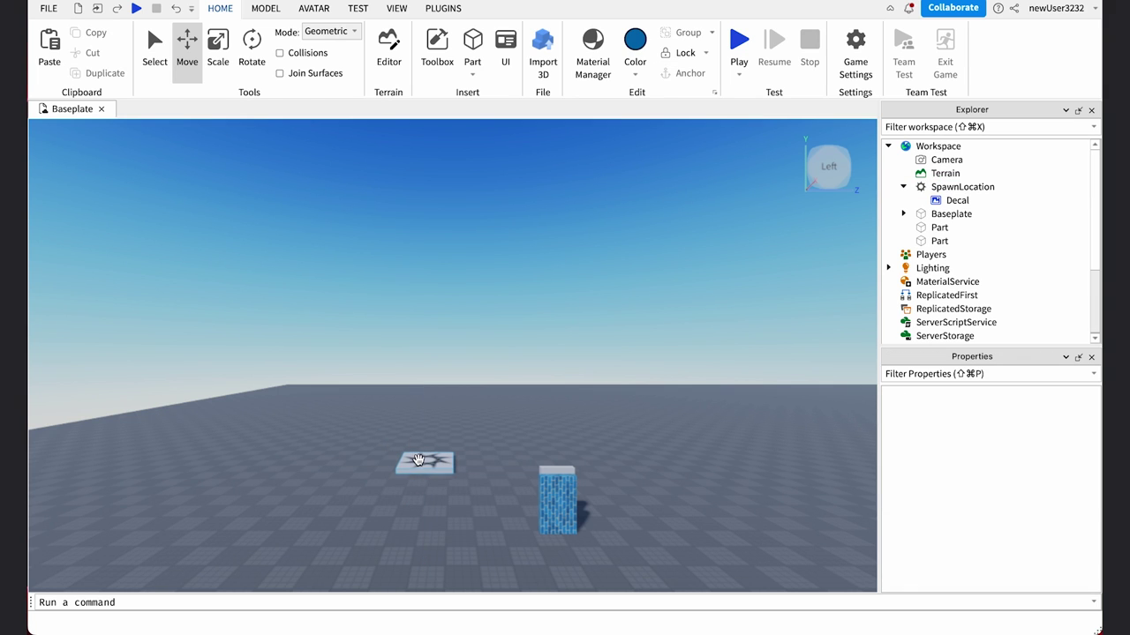
{"action": "left_click", "coordinate": [418, 460]}
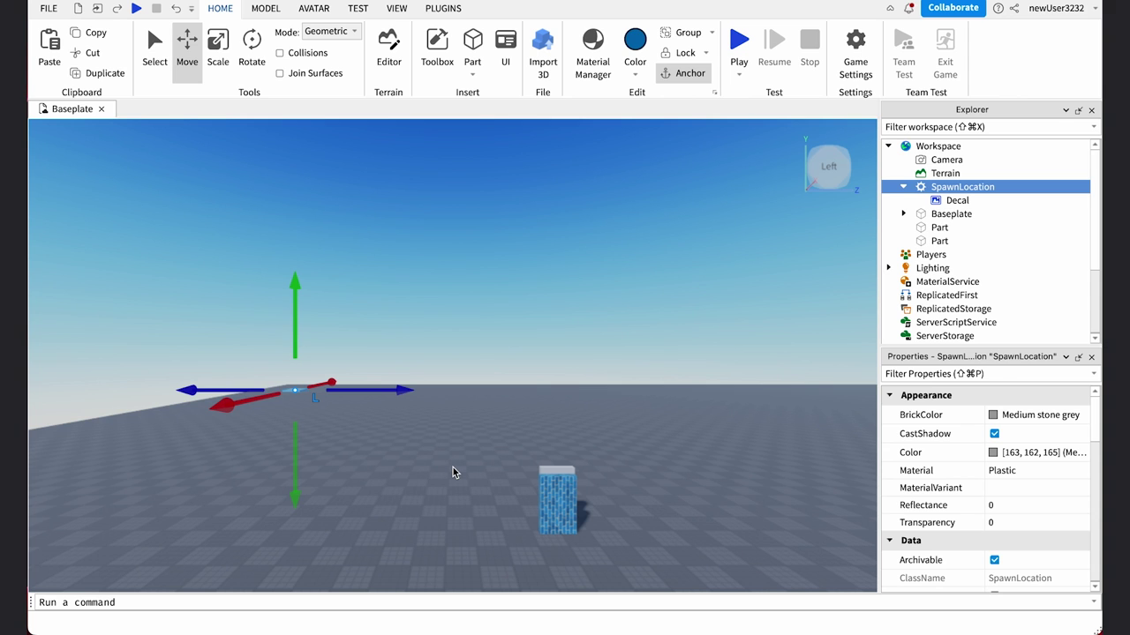
{"action": "key", "text": "super+z"}
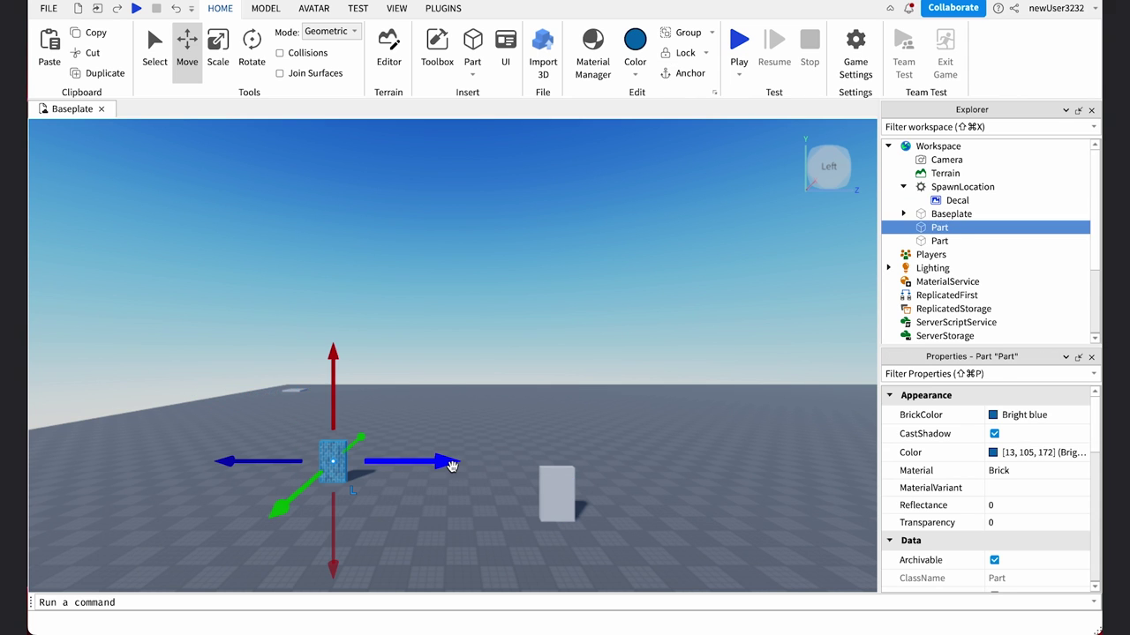
{"action": "key", "text": "super+z"}
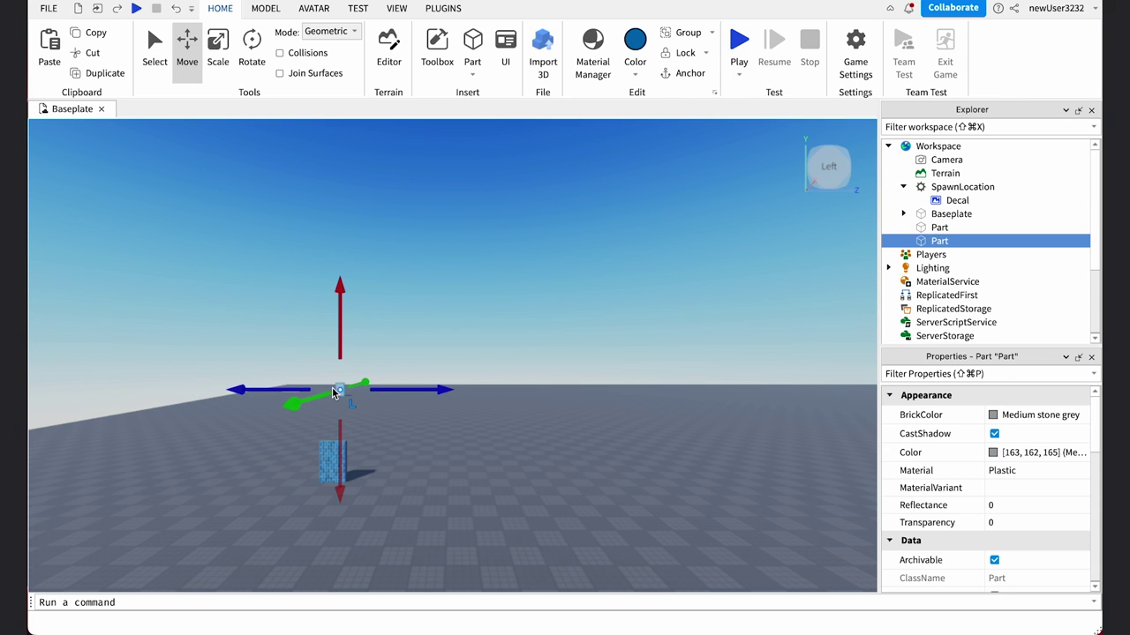
{"action": "key", "text": "super+z"}
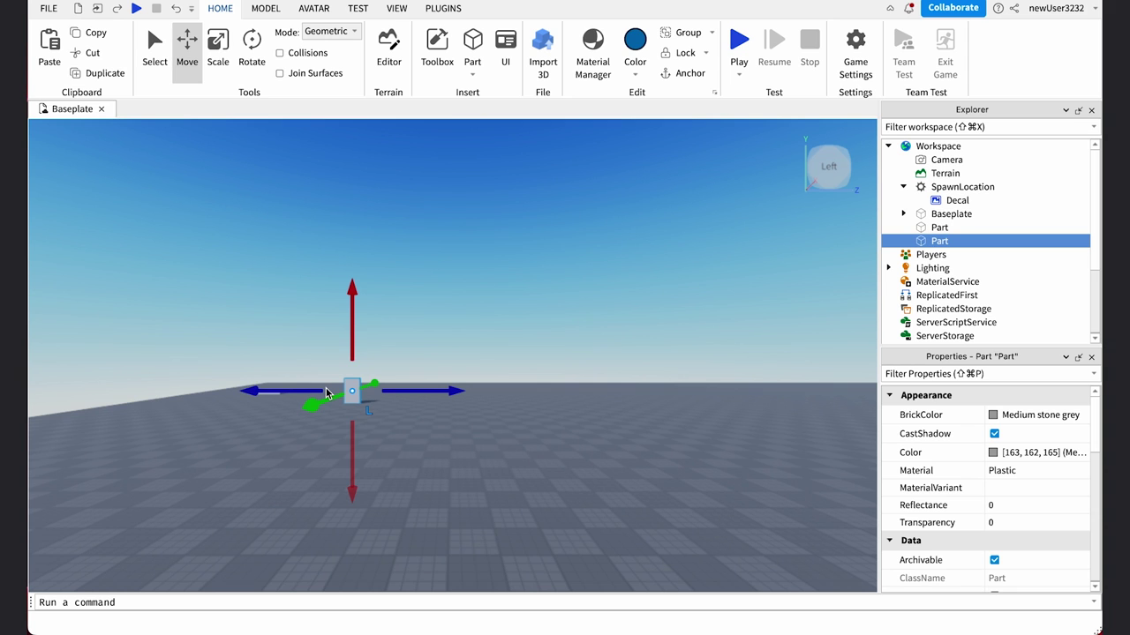
{"action": "key", "text": "super+z"}
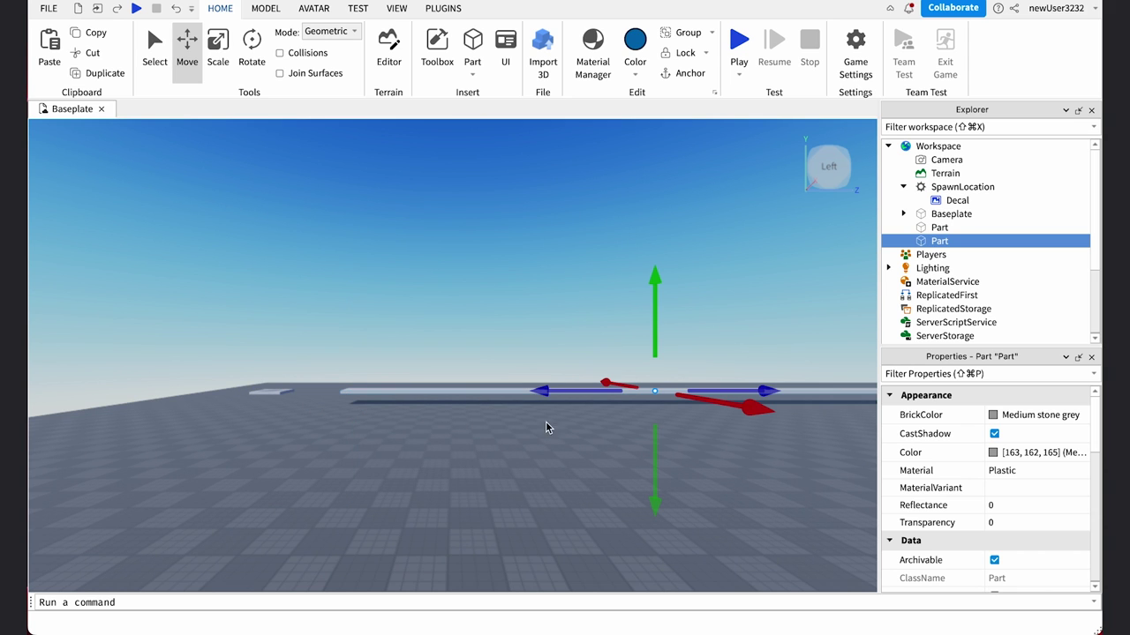
{"action": "key", "text": "super+z"}
{"action": "key", "text": "super+z"}
{"action": "key", "text": "super+z"}
{"action": "key", "text": "super+z"}
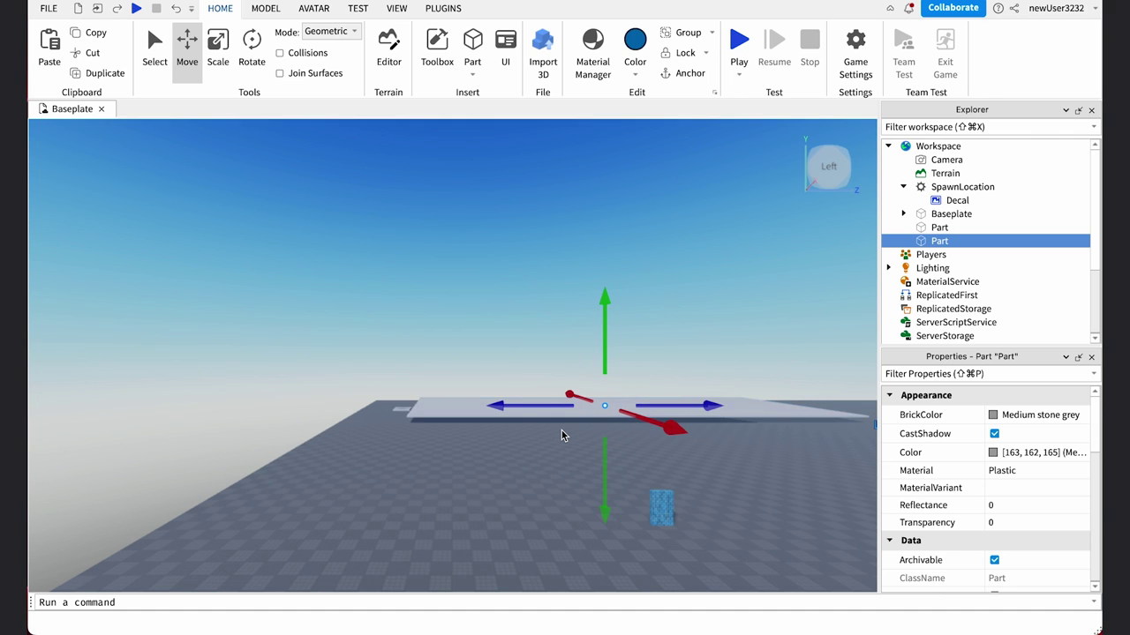
{"action": "key", "text": "super+z"}
{"action": "key", "text": "super+z"}
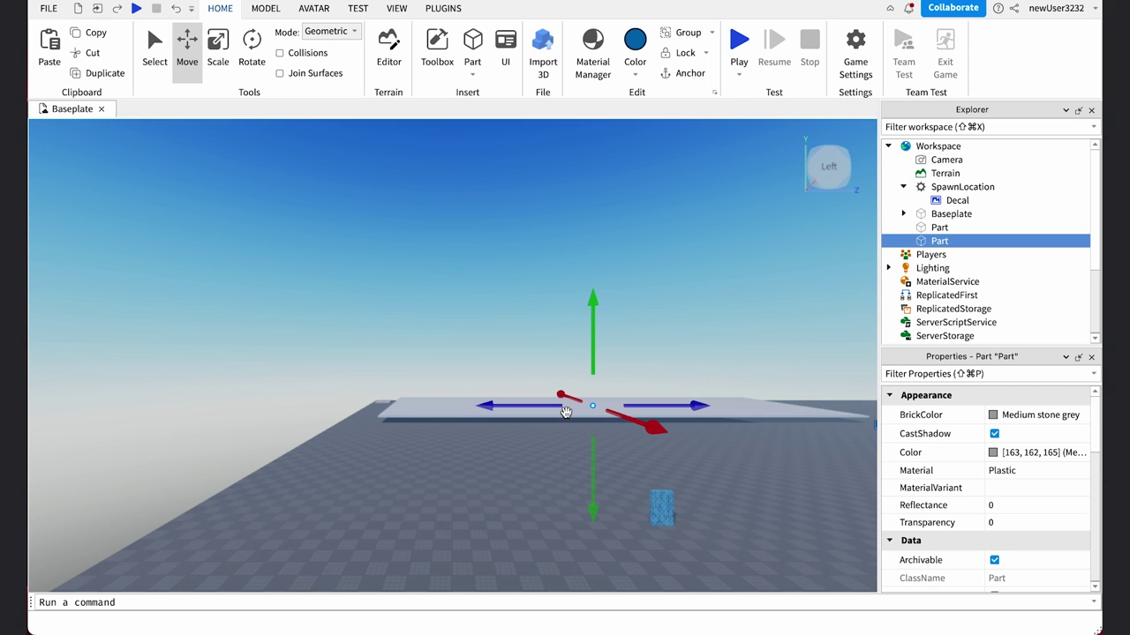
{"action": "left_click", "coordinate": [636, 78]}
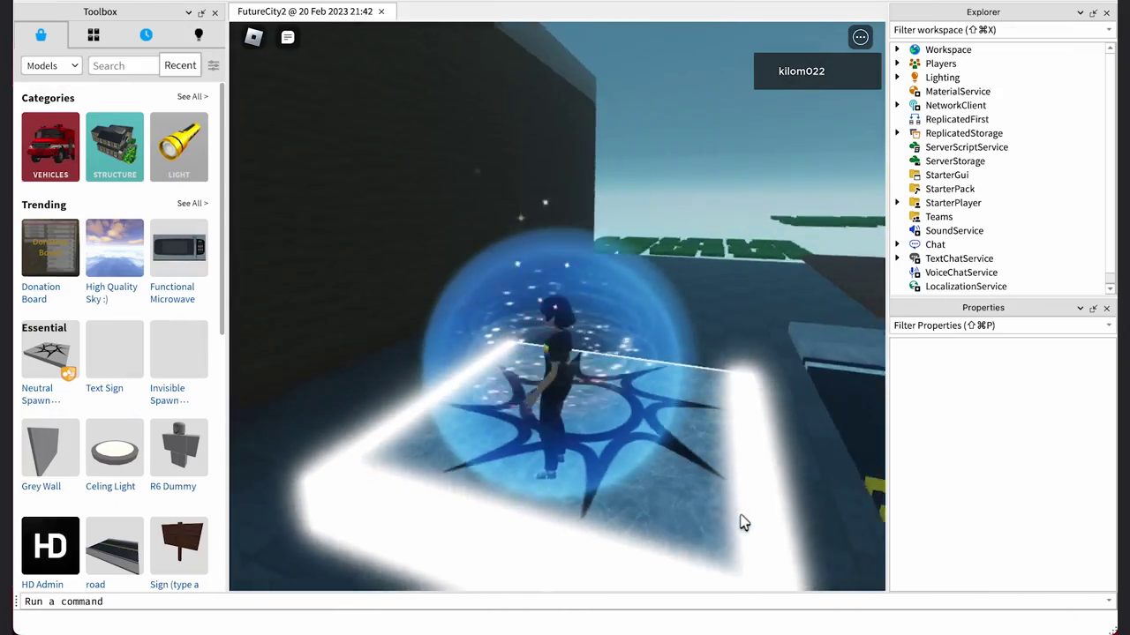
Run the avatar off the spawn pad and jump across the green stepping platforms
{"action": "key", "text": "w"}
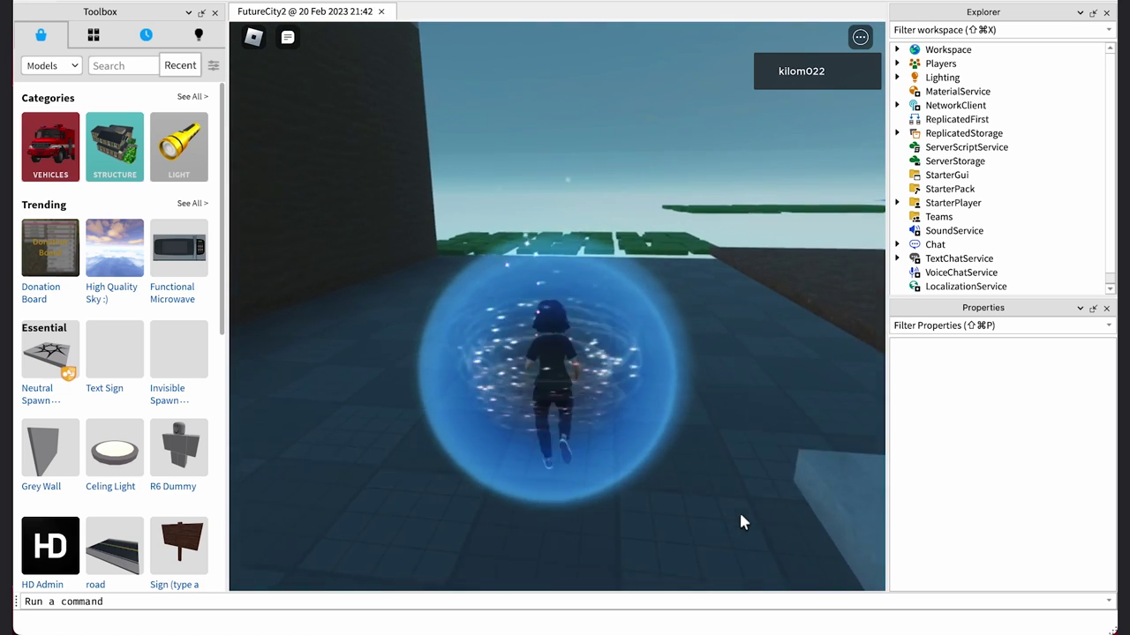
{"action": "key", "text": "w"}
{"action": "key", "text": "w"}
{"action": "key", "text": "d"}
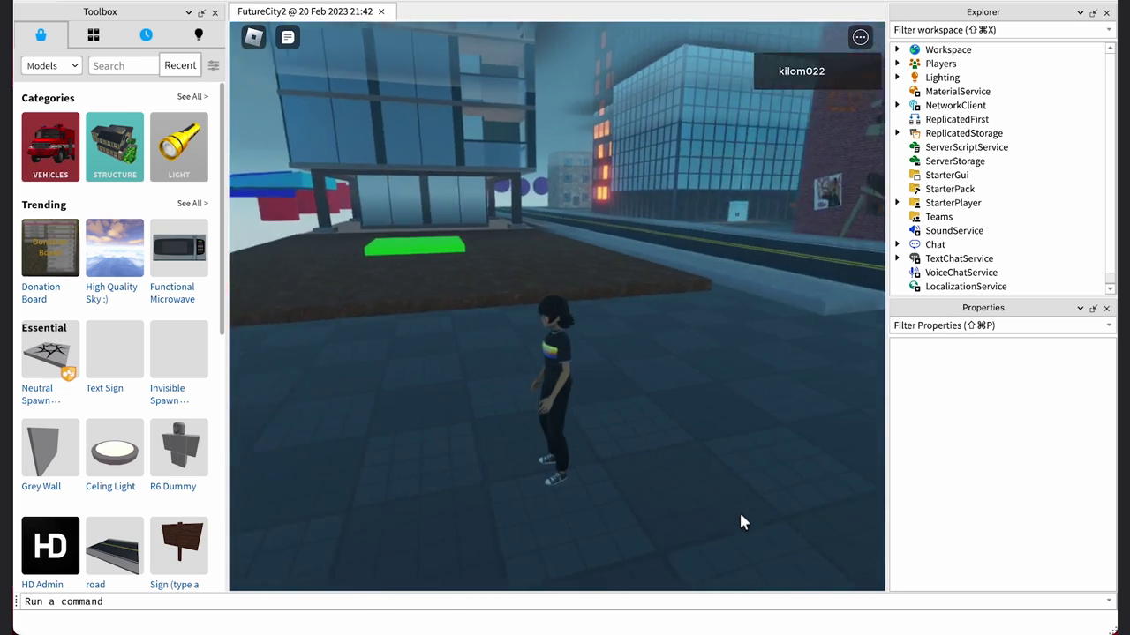
{"action": "key", "text": "w"}
{"action": "key", "text": "a"}
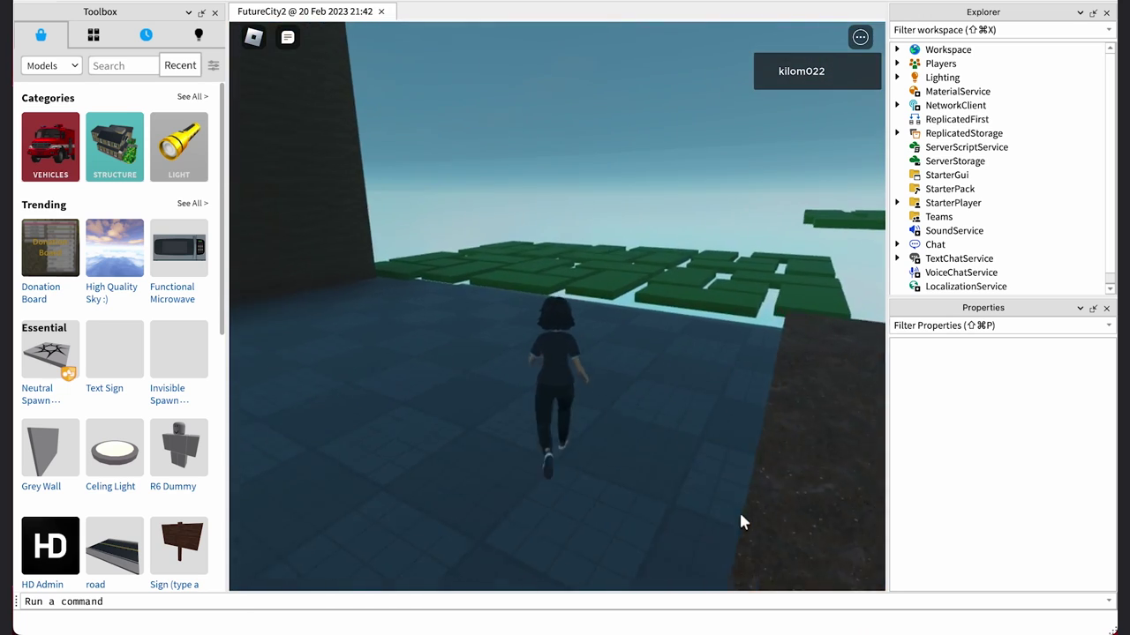
{"action": "key", "text": "w"}
{"action": "key", "text": "space"}
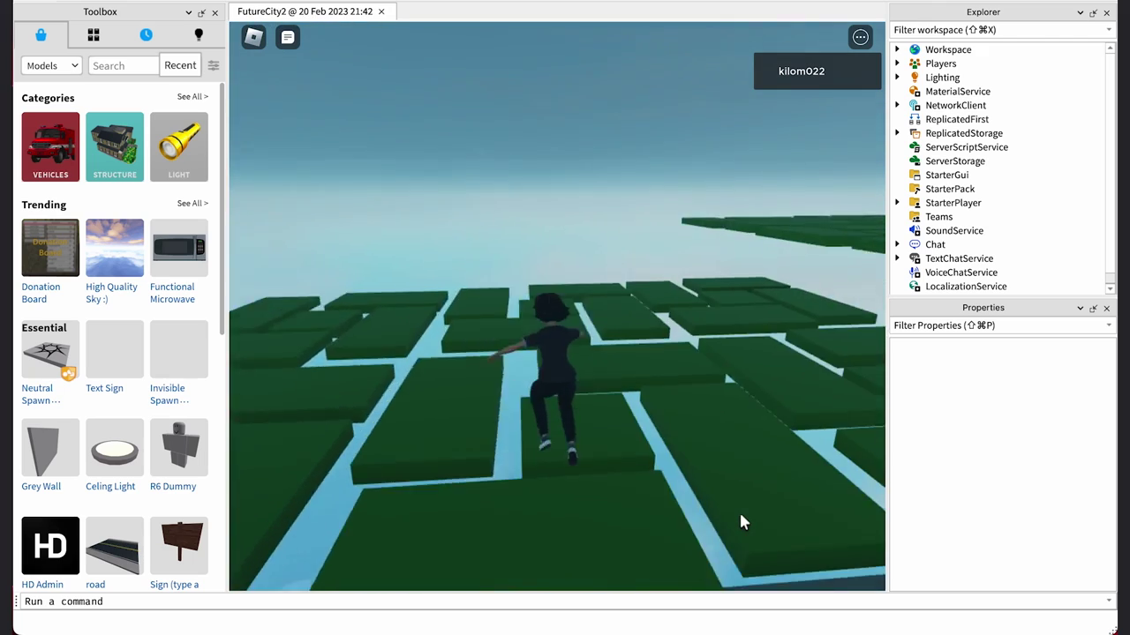
{"action": "key", "text": "w"}
{"action": "key", "text": "d"}
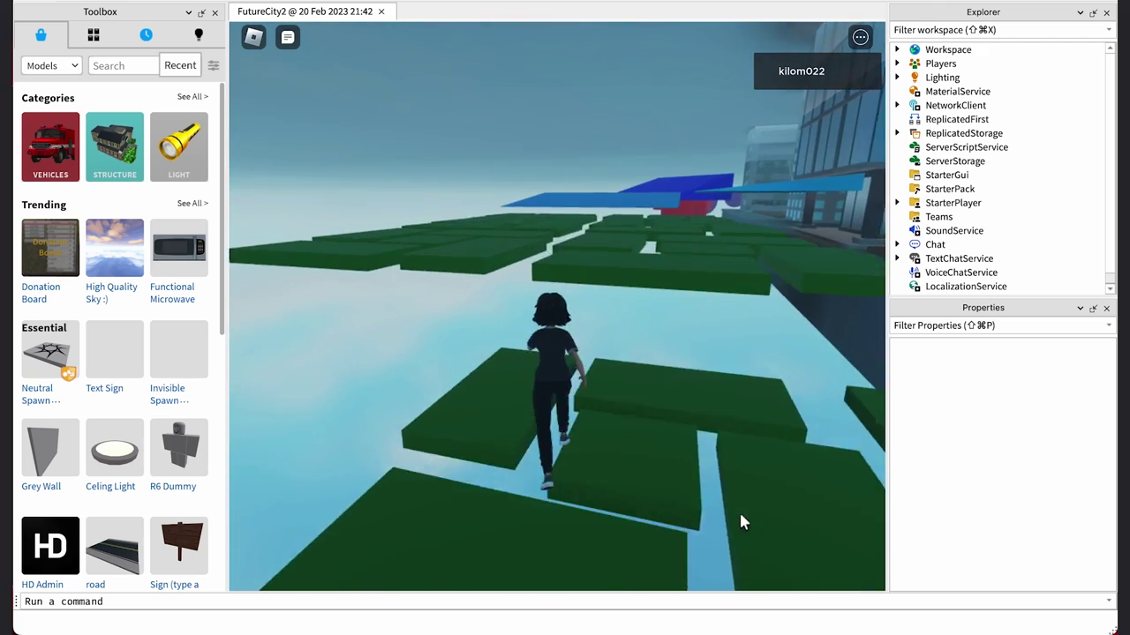
Jump the avatar onto the blue platforms and run along them
{"action": "key", "text": "w"}
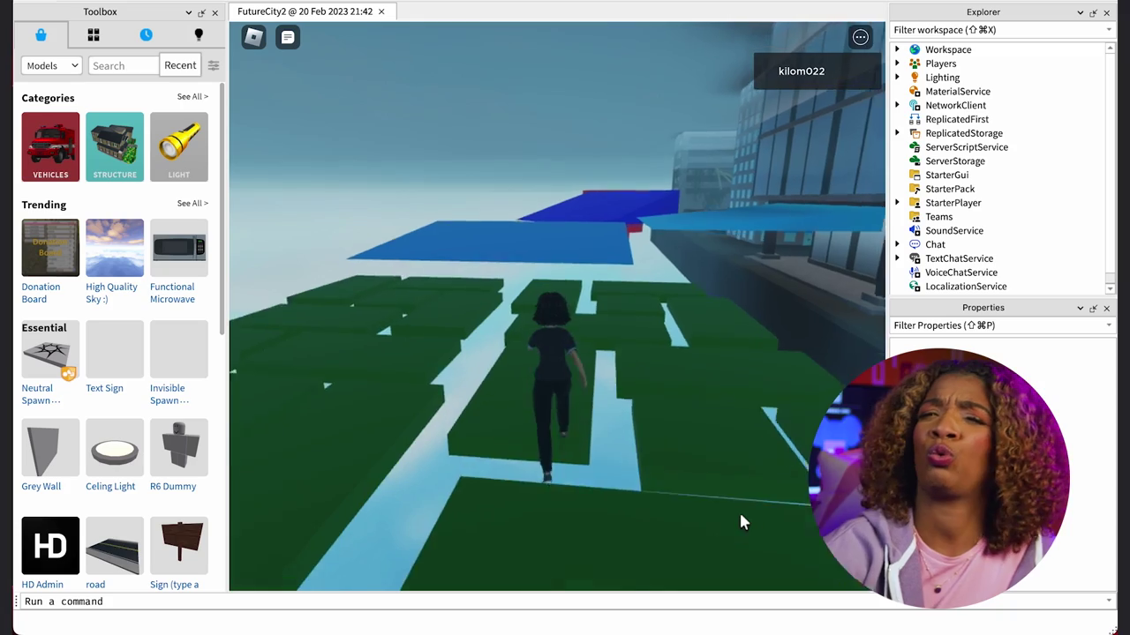
{"action": "key", "text": "w"}
{"action": "key", "text": "space"}
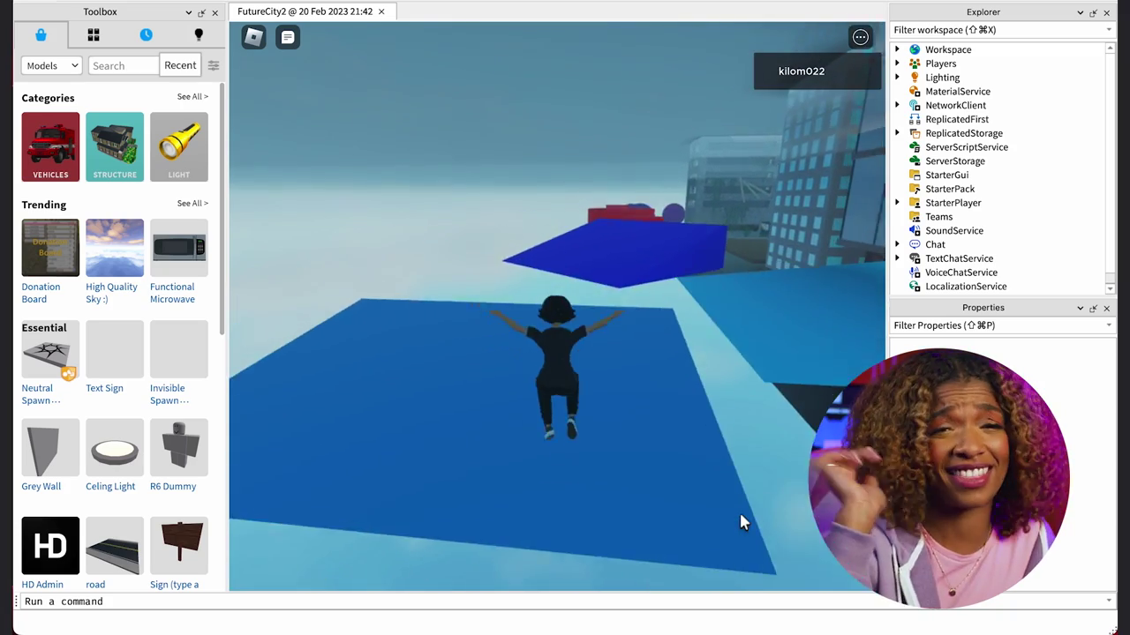
{"action": "key", "text": "w"}
{"action": "key", "text": "space"}
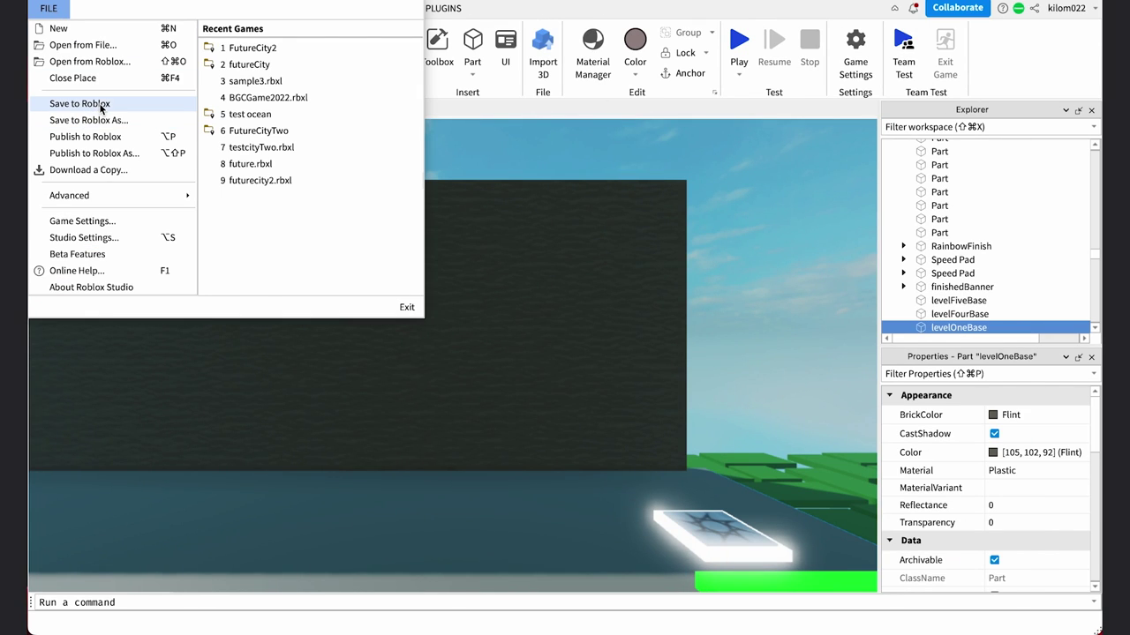
Save the FutureCity2 place to Roblox from the File menu
{"action": "left_click", "coordinate": [80, 104]}
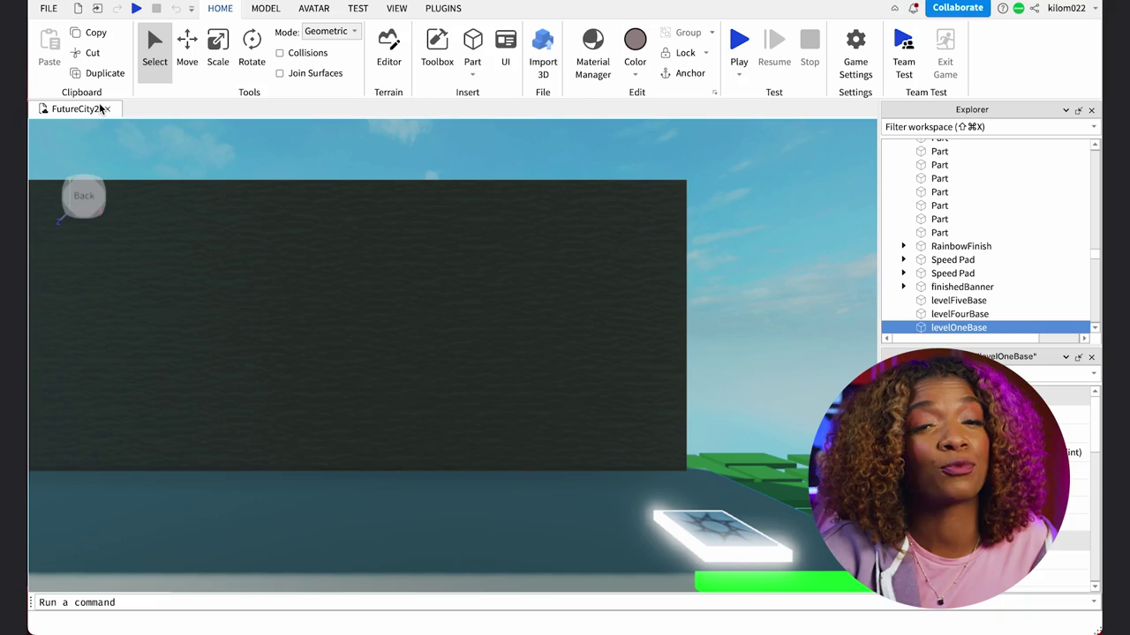